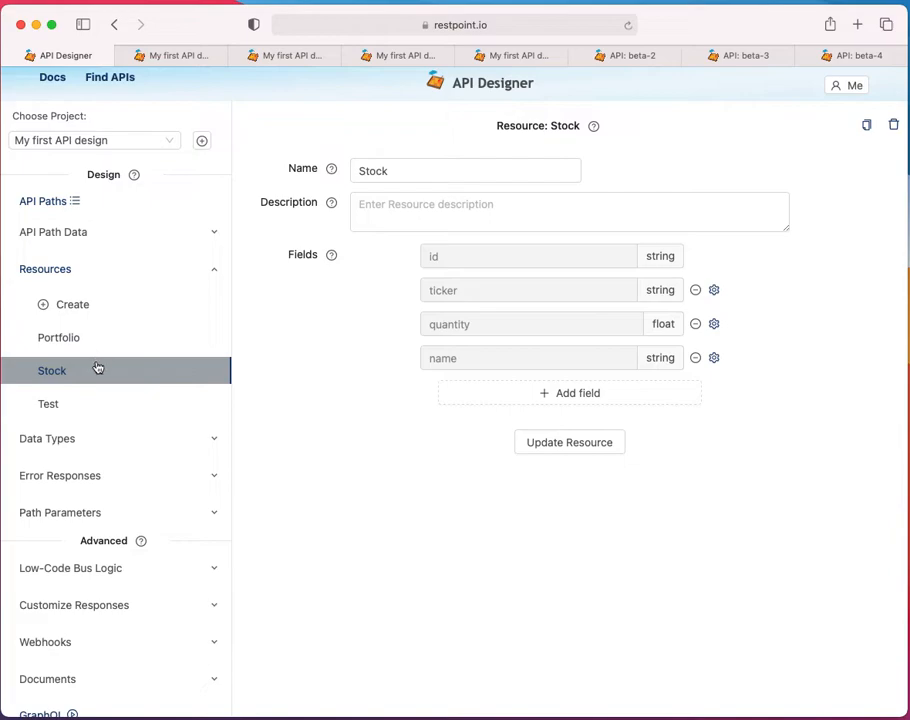
Start a new data type named Exchange in the My first API design project
click(111, 280)
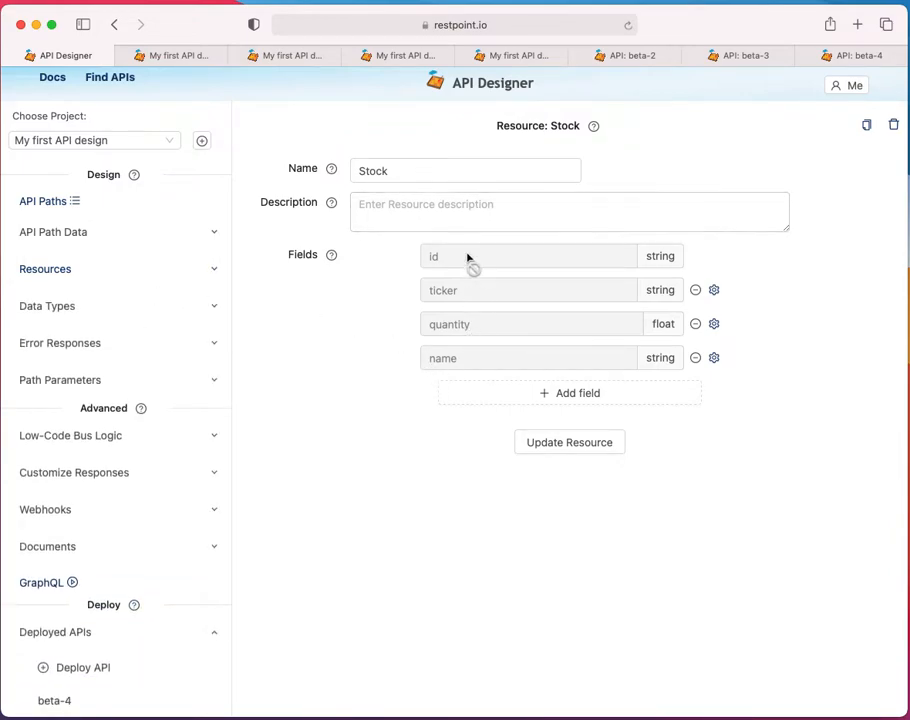
click(97, 308)
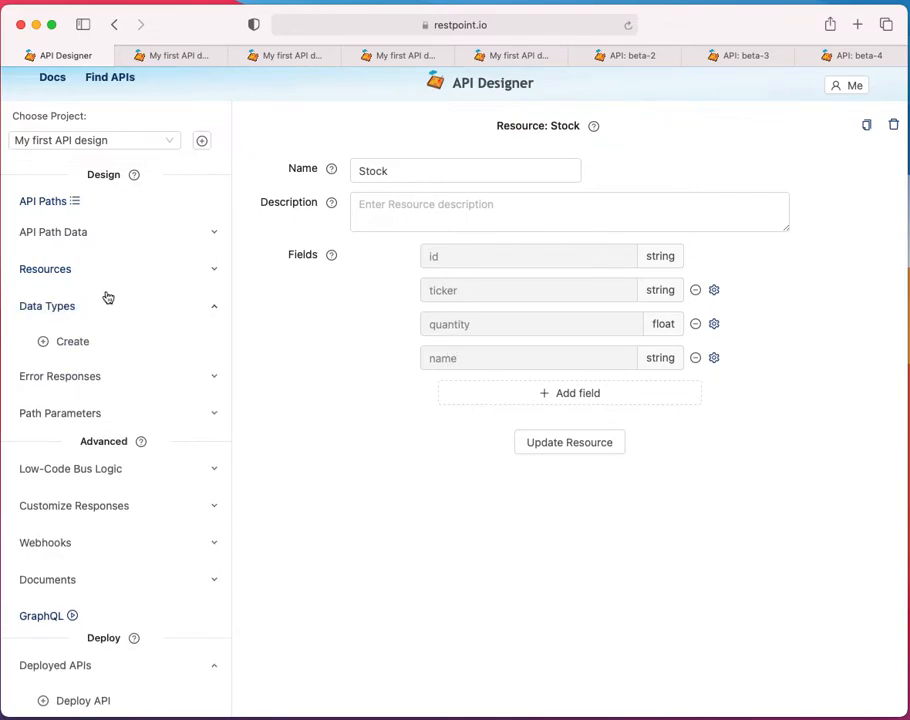
click(82, 271)
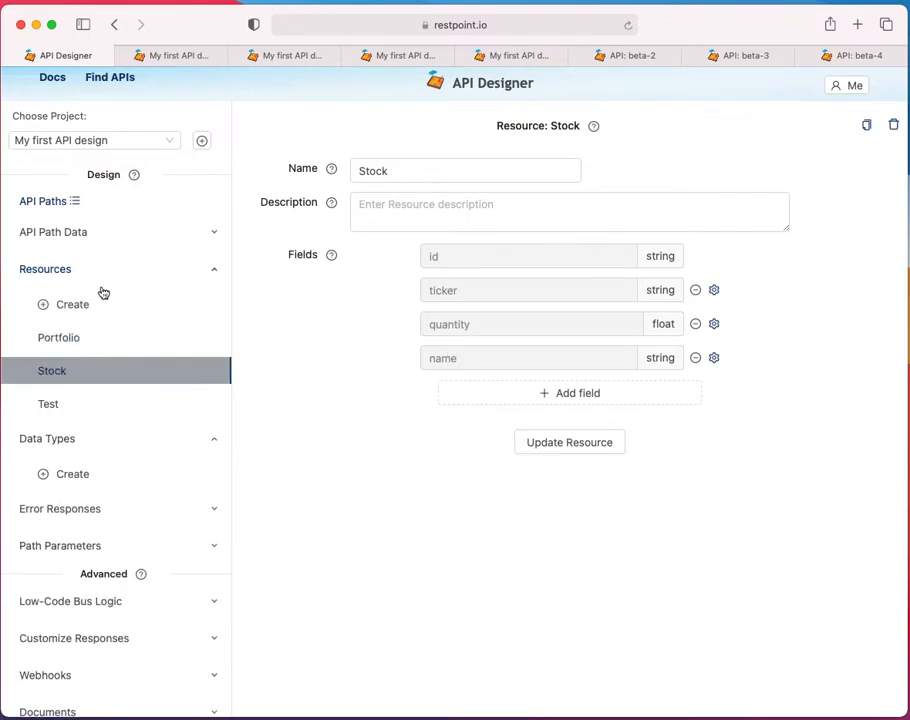
click(109, 376)
click(72, 474)
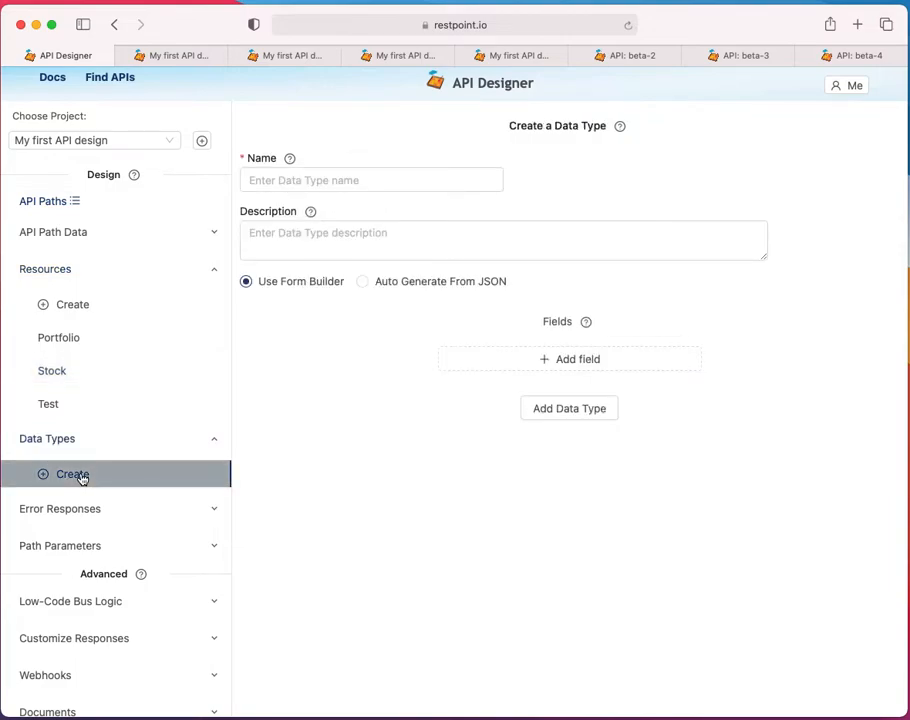
click(303, 181)
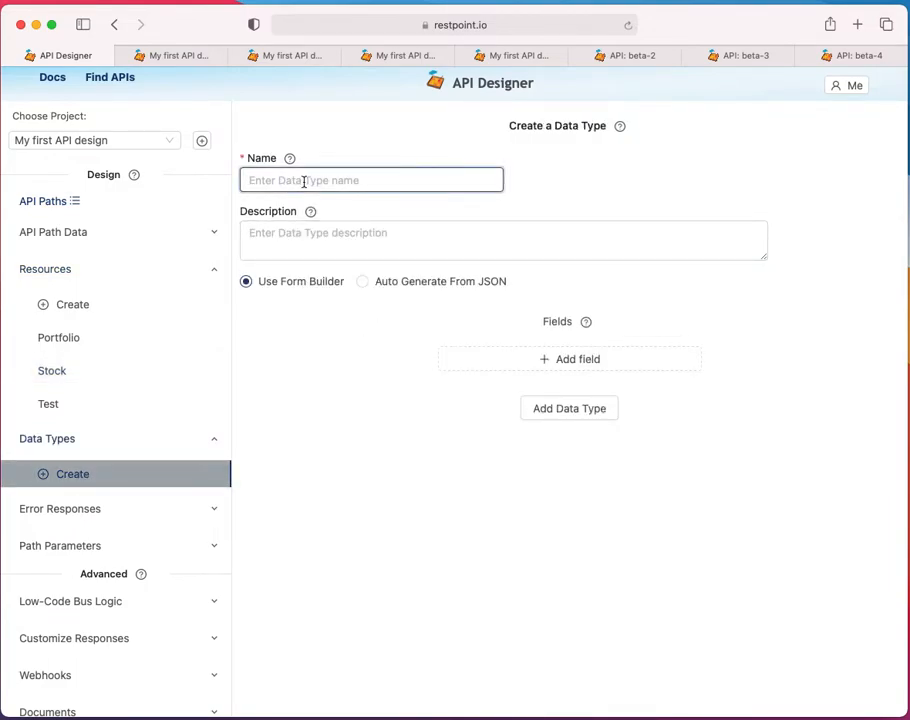
text(Exchange)
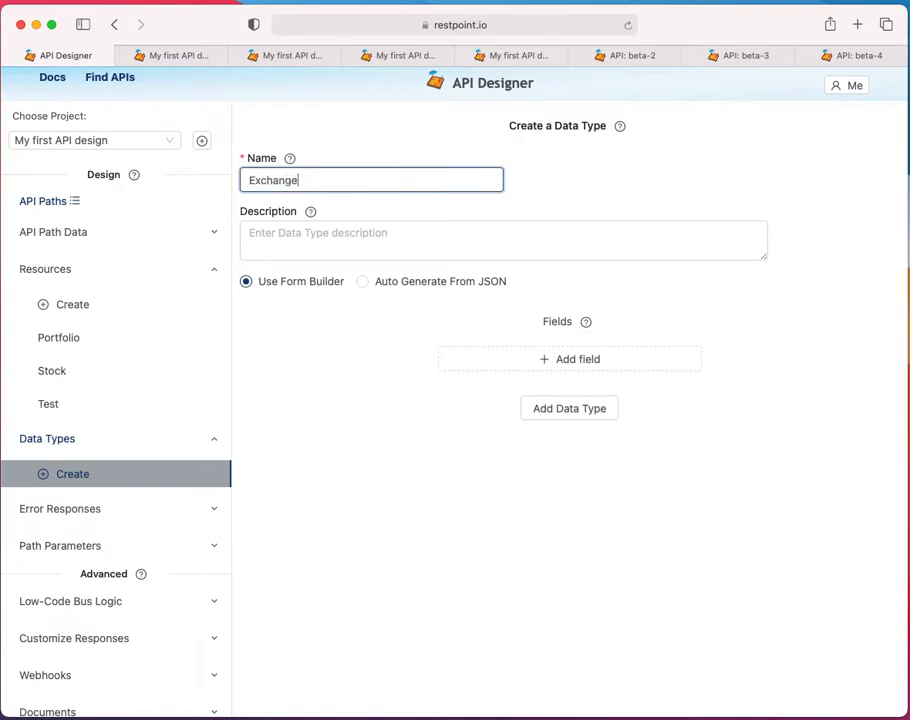
Give the Exchange data type two string fields, country and name, and save the data type
click(512, 364)
click(509, 356)
text(country)
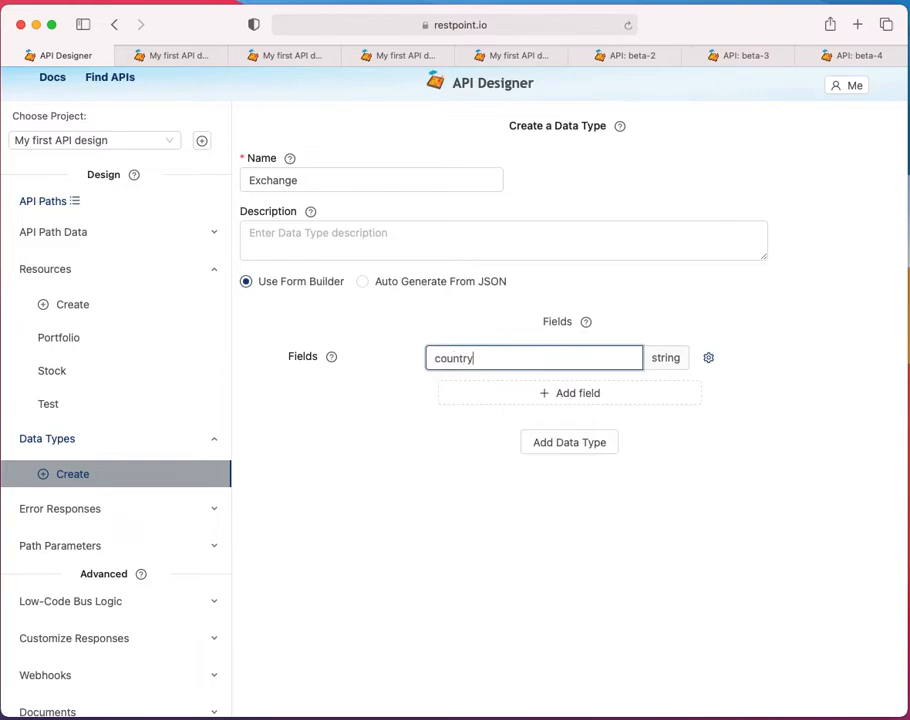
click(556, 395)
click(473, 391)
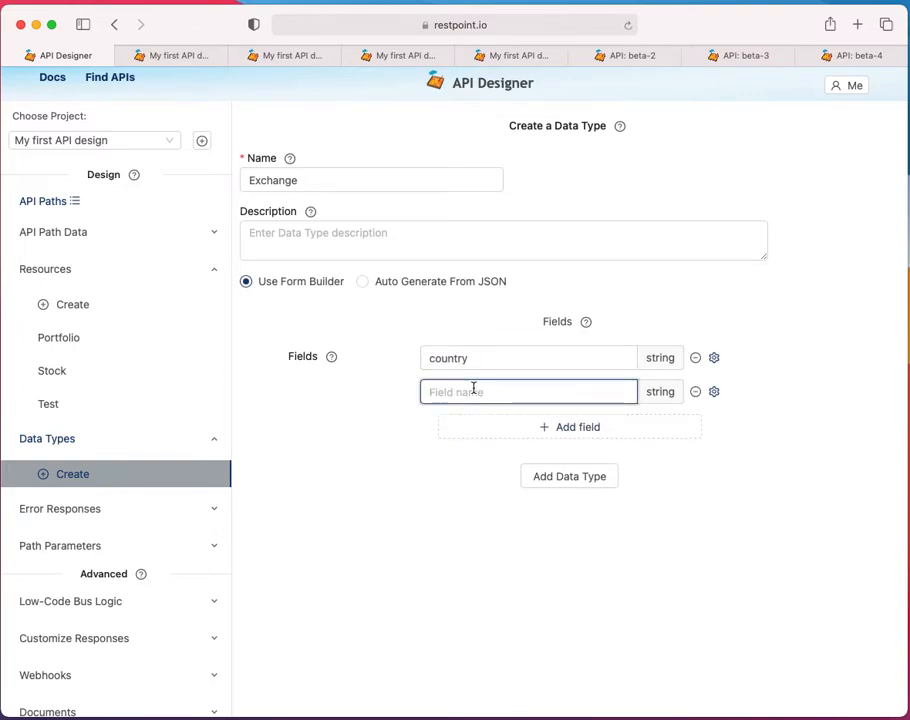
text(name)
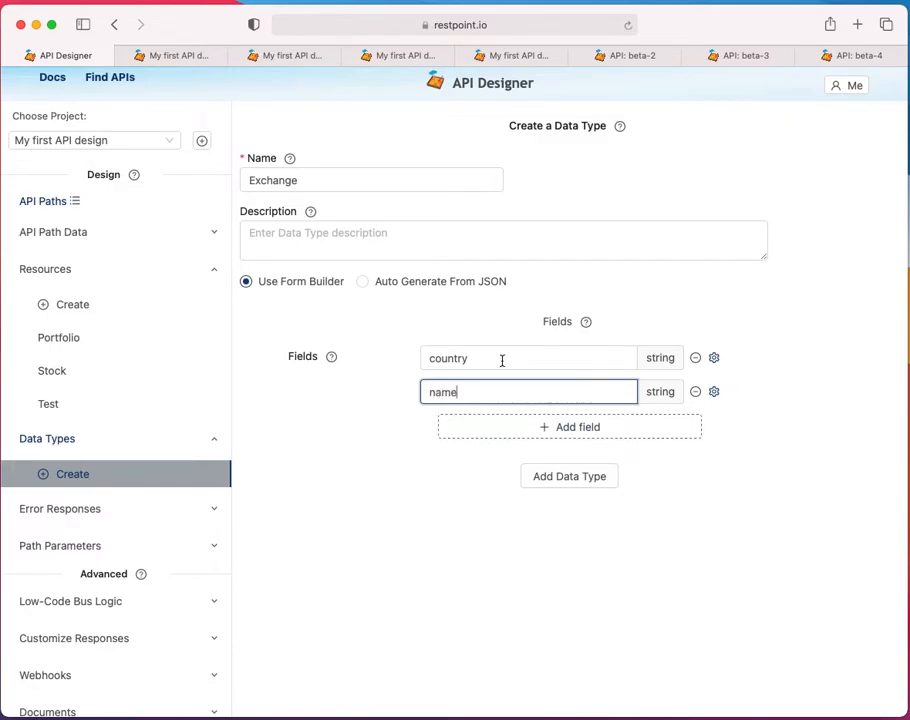
click(576, 487)
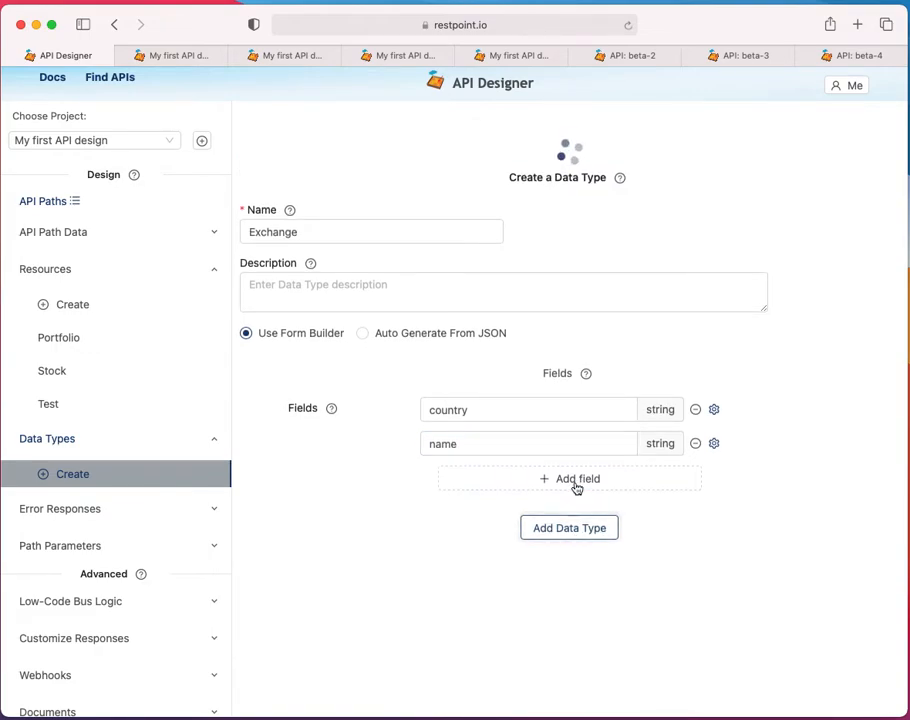
Add a new field named exchange to the Stock resource
click(116, 374)
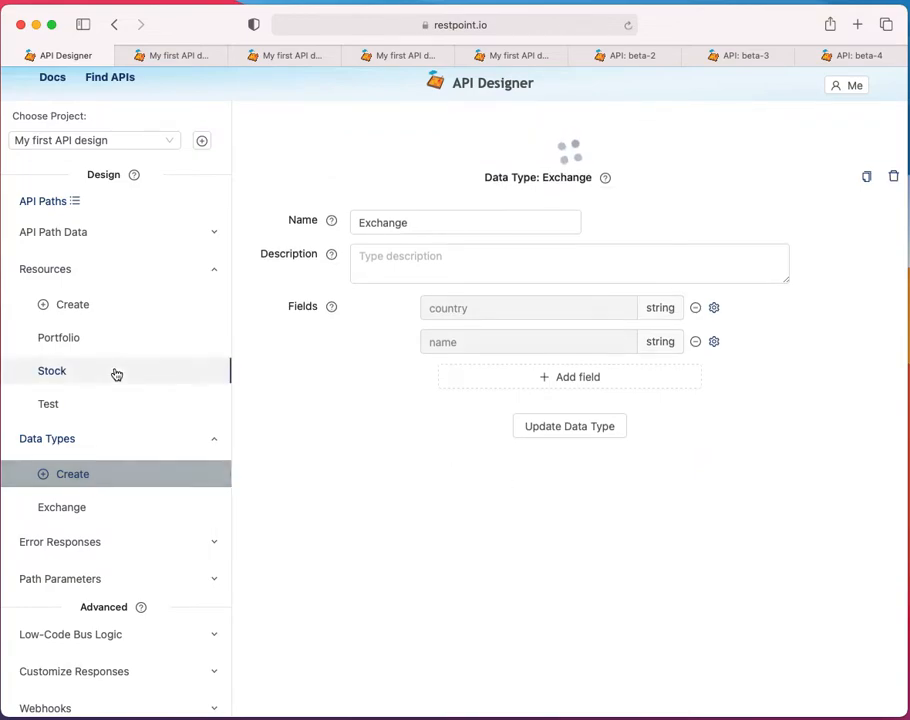
click(493, 400)
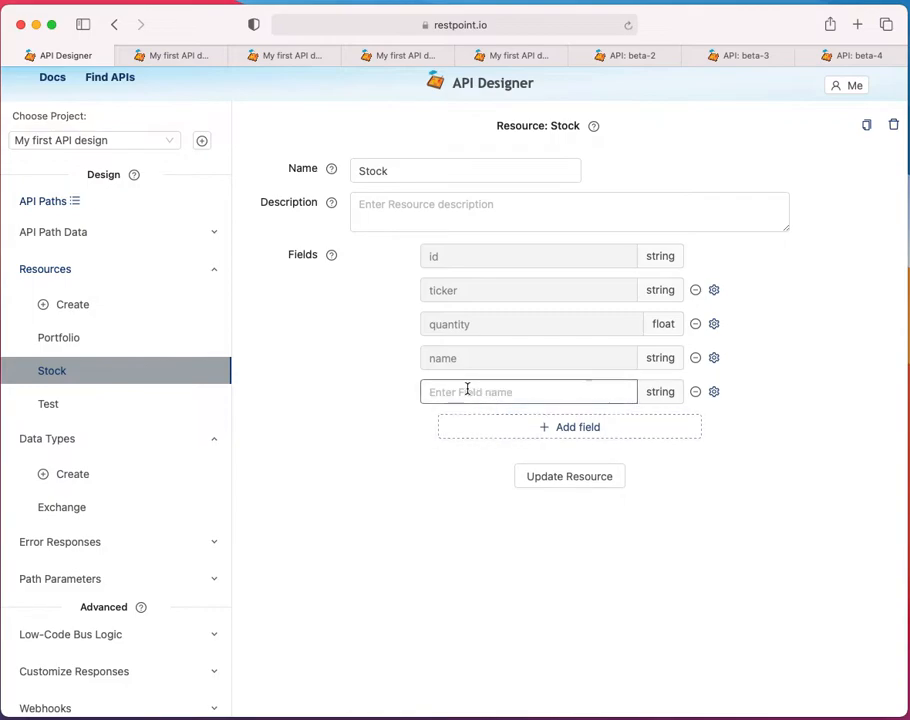
text(excahn)
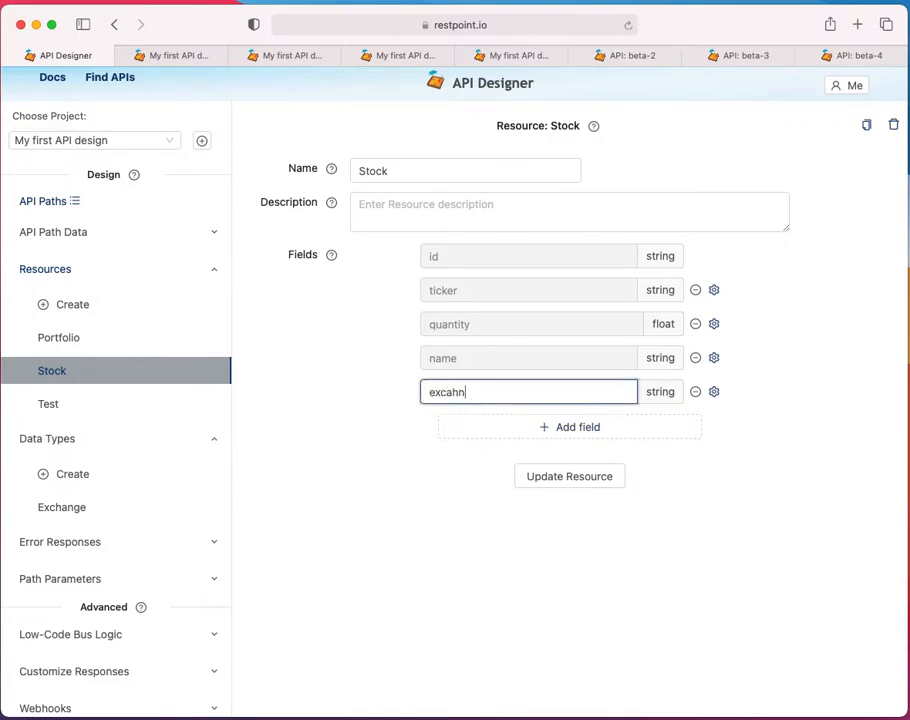
text(hange)
Set the exchange field's type to the Exchange data type and update the Stock resource
click(713, 392)
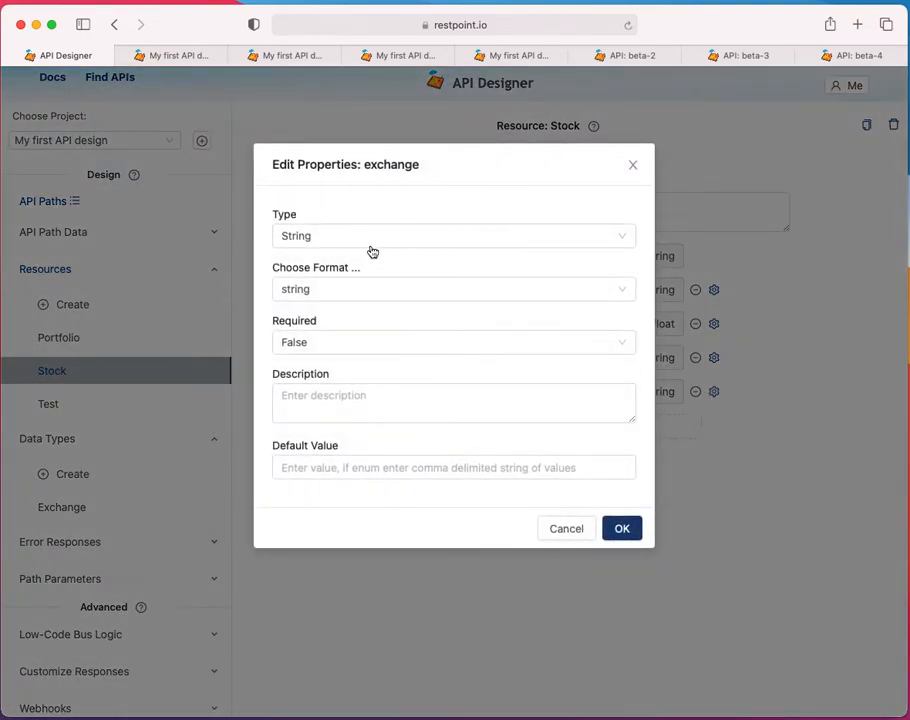
click(368, 241)
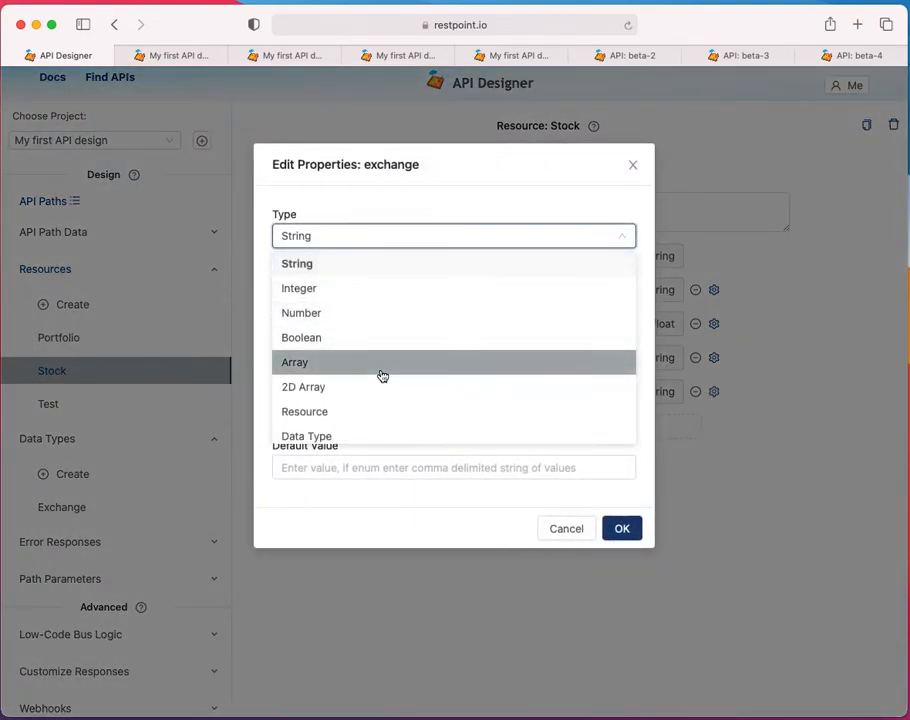
click(356, 436)
click(375, 290)
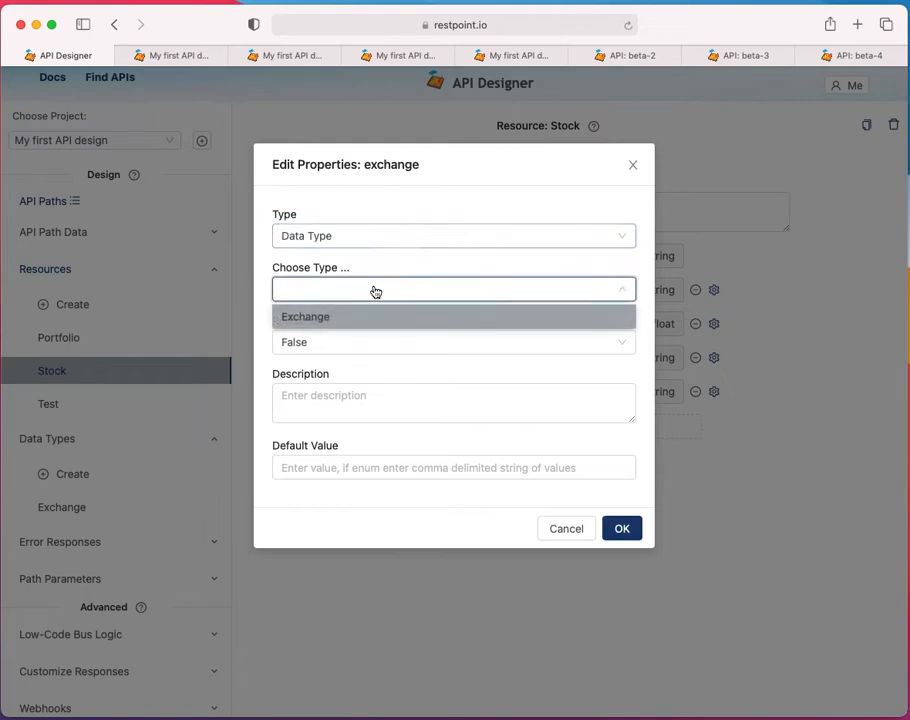
click(368, 317)
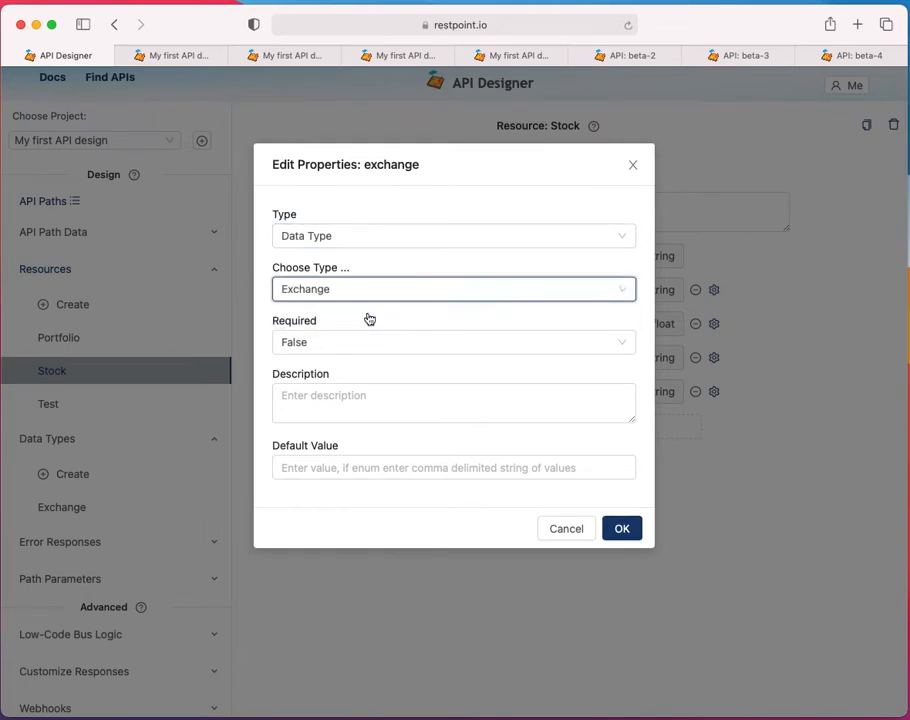
click(630, 527)
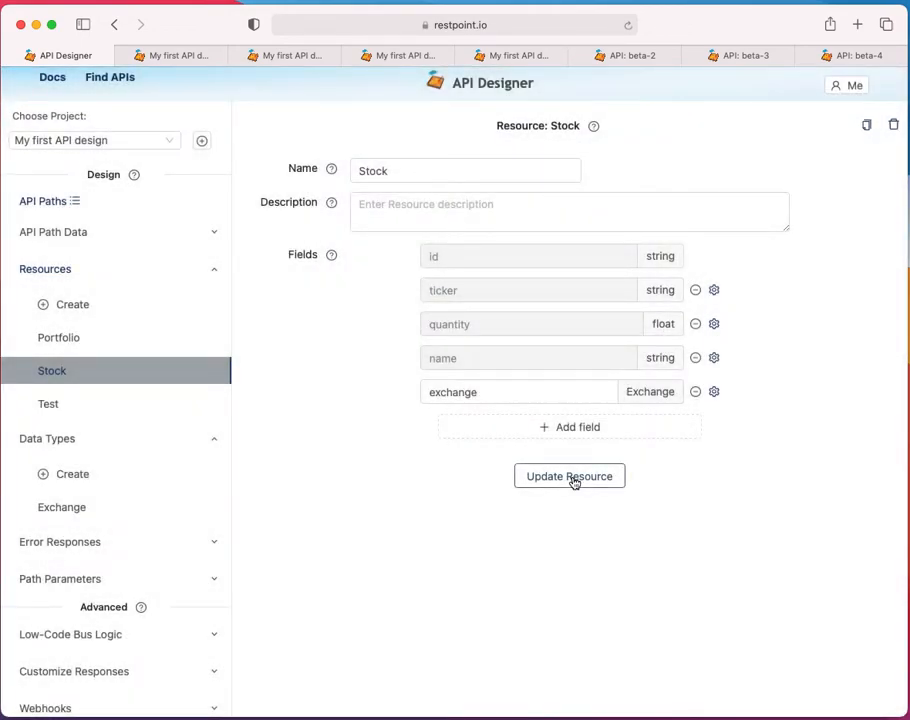
click(570, 477)
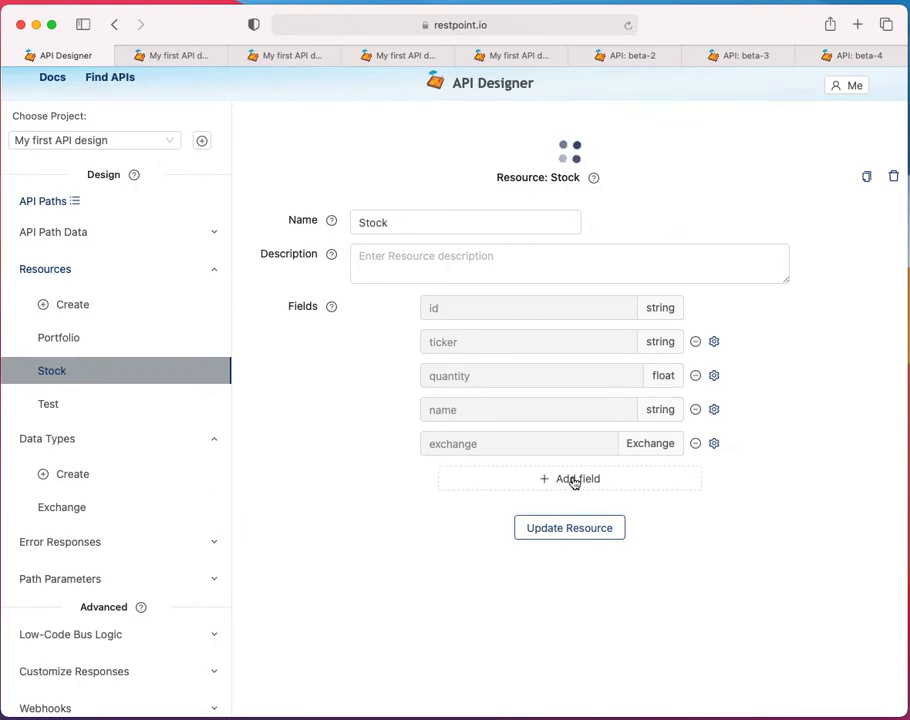
In the stocks path data, set the Amazon record's exchange country to USA and name to NASDAQ, and save it
click(104, 234)
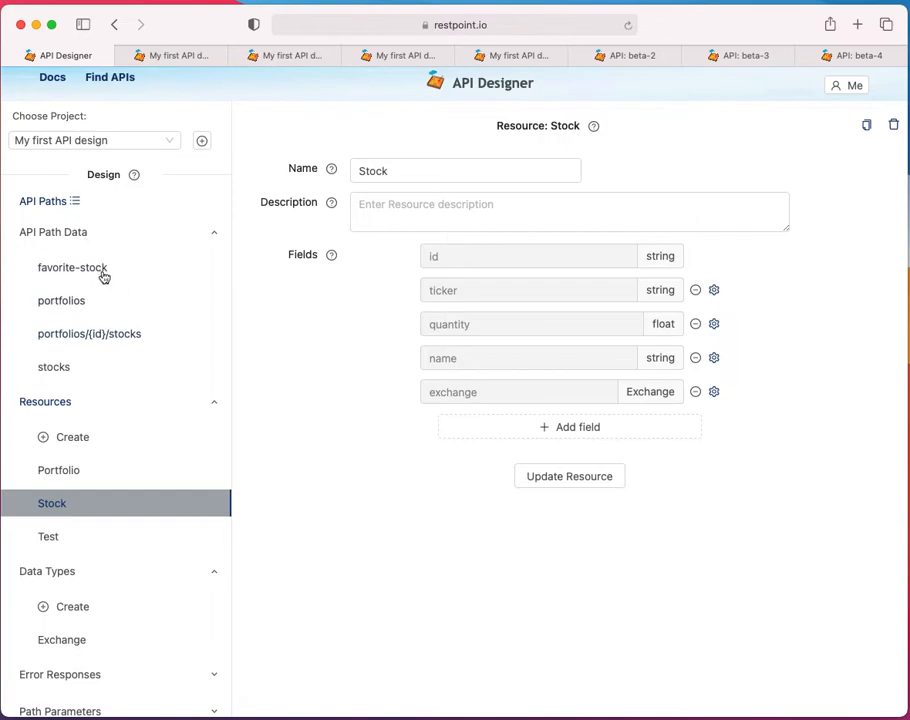
click(94, 369)
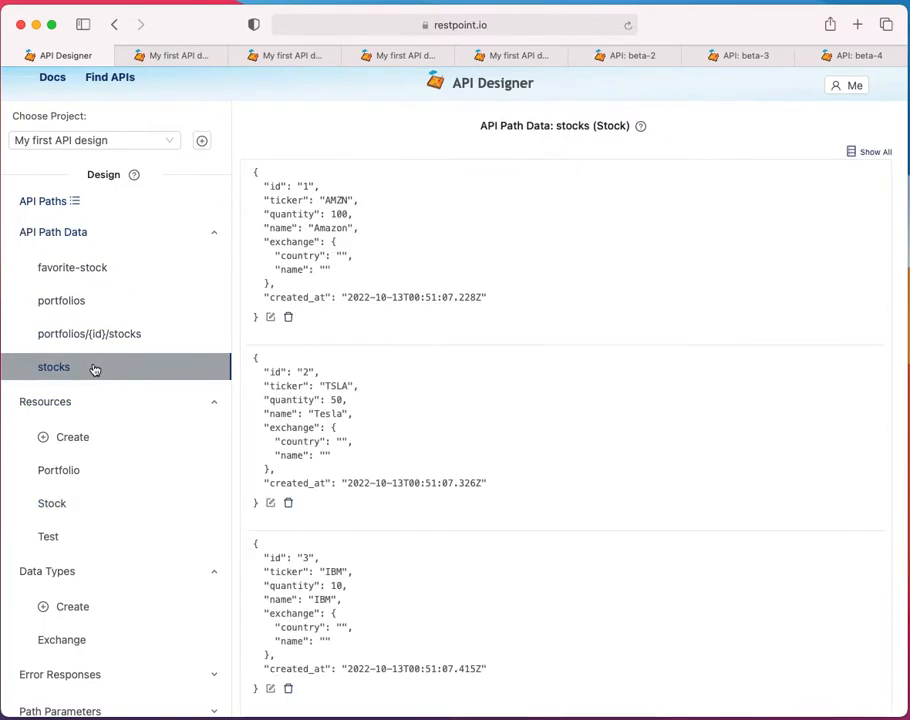
click(270, 317)
click(328, 266)
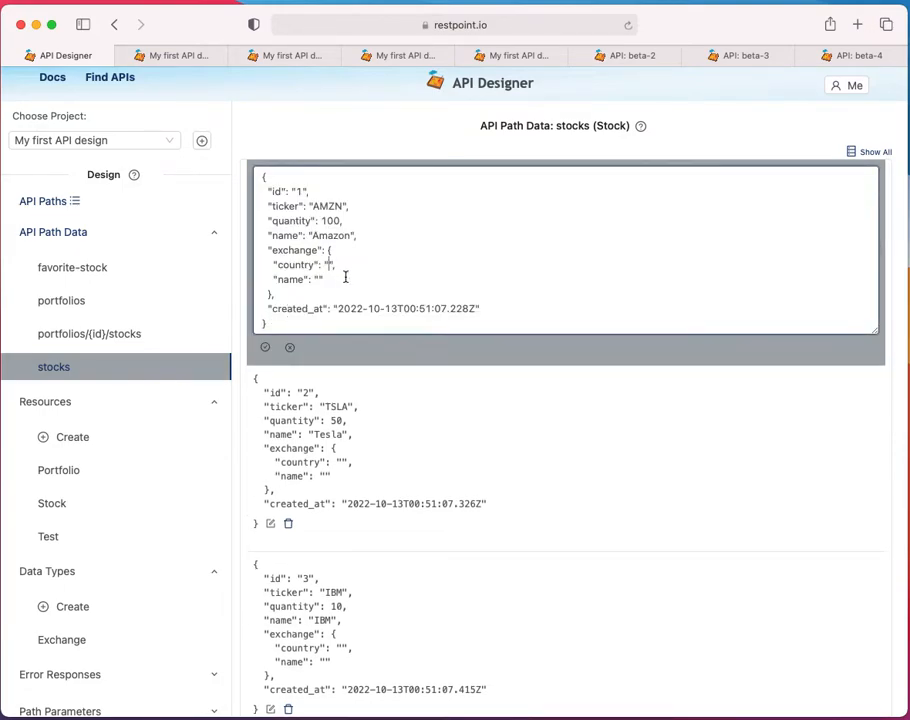
text(USA)
text(DAQ)
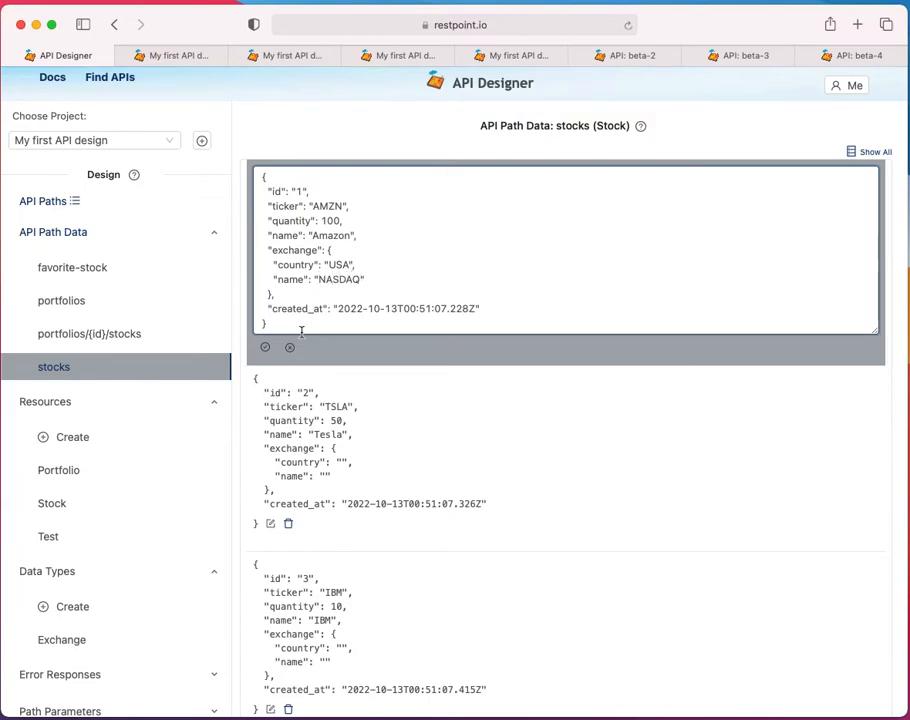
double_click(337, 280)
key(super+c)
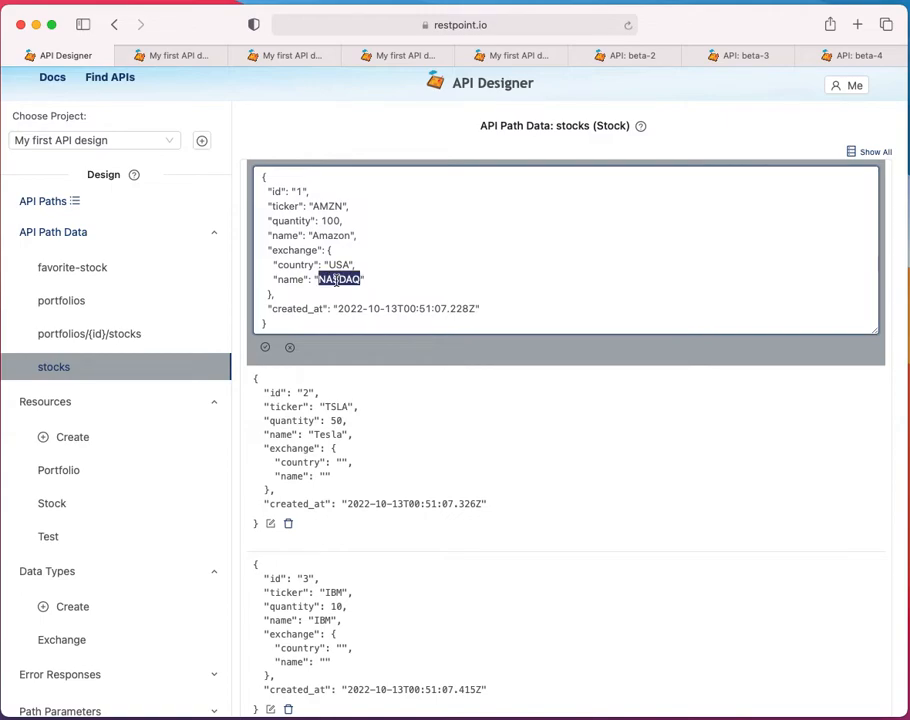
click(265, 347)
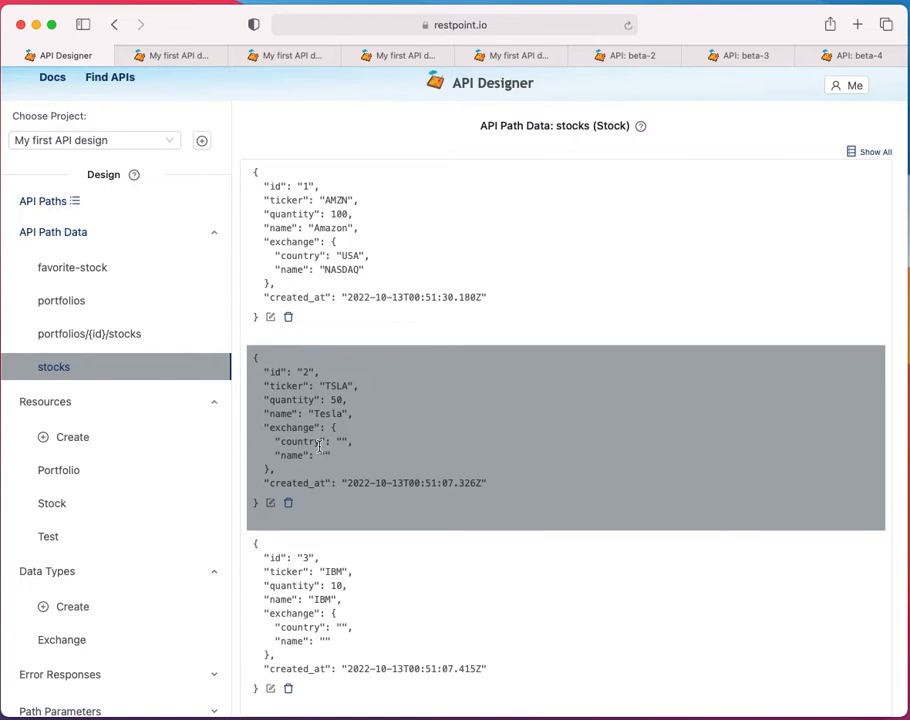
Set the Tesla record's exchange country to USA and exchange name to NASDAQ, and save the record
click(271, 504)
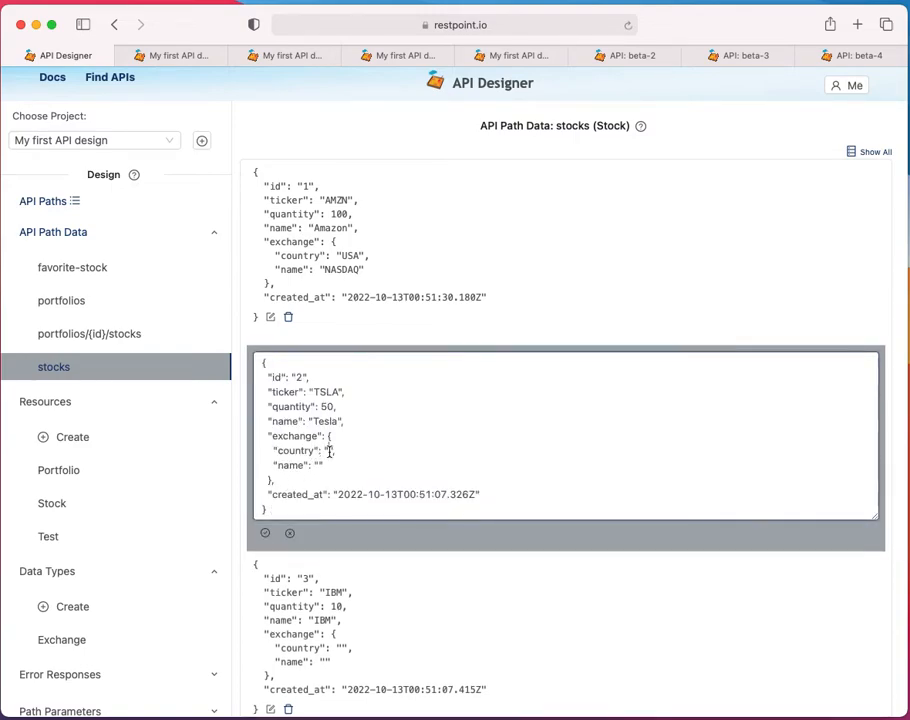
text(USA)
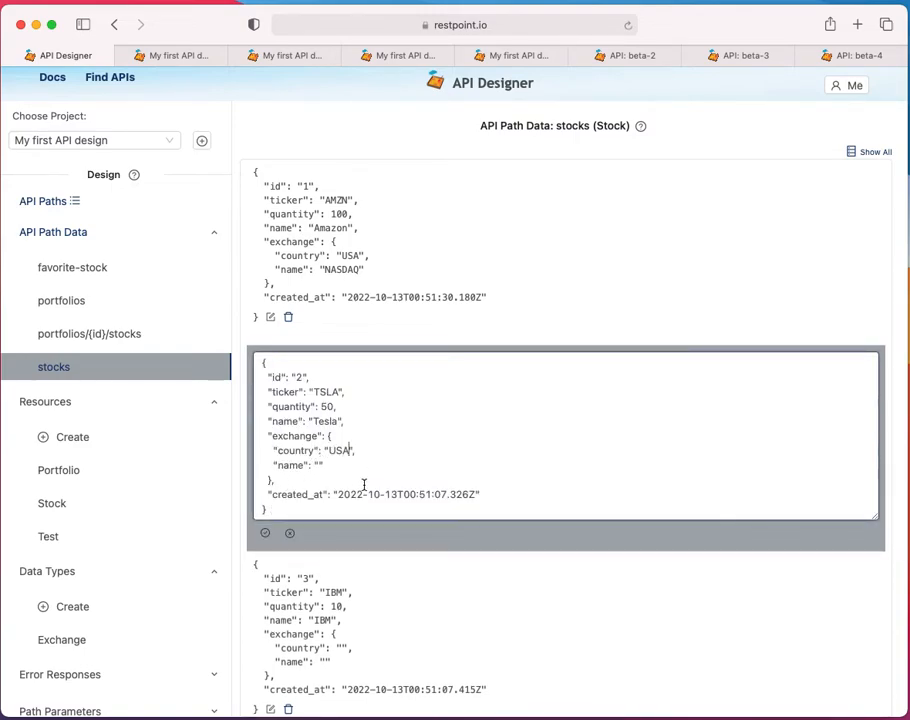
click(318, 467)
text(NASDAQ)
click(265, 533)
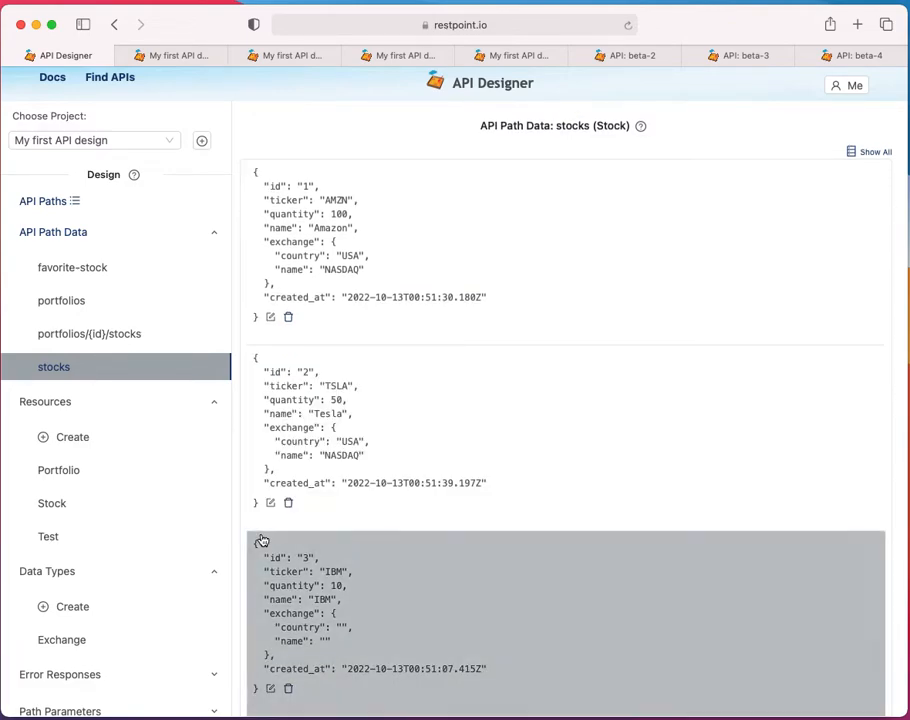
Fill in the IBM record's exchange with country USA and name NASDAQ, and save the record
scroll(390, 590, down, 3)
click(271, 515)
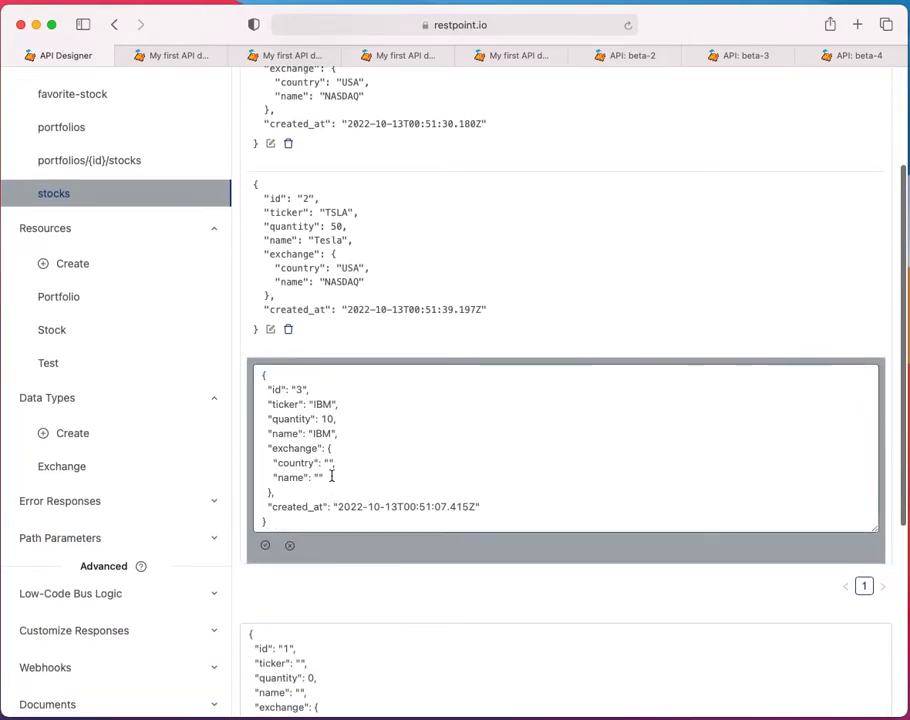
click(326, 465)
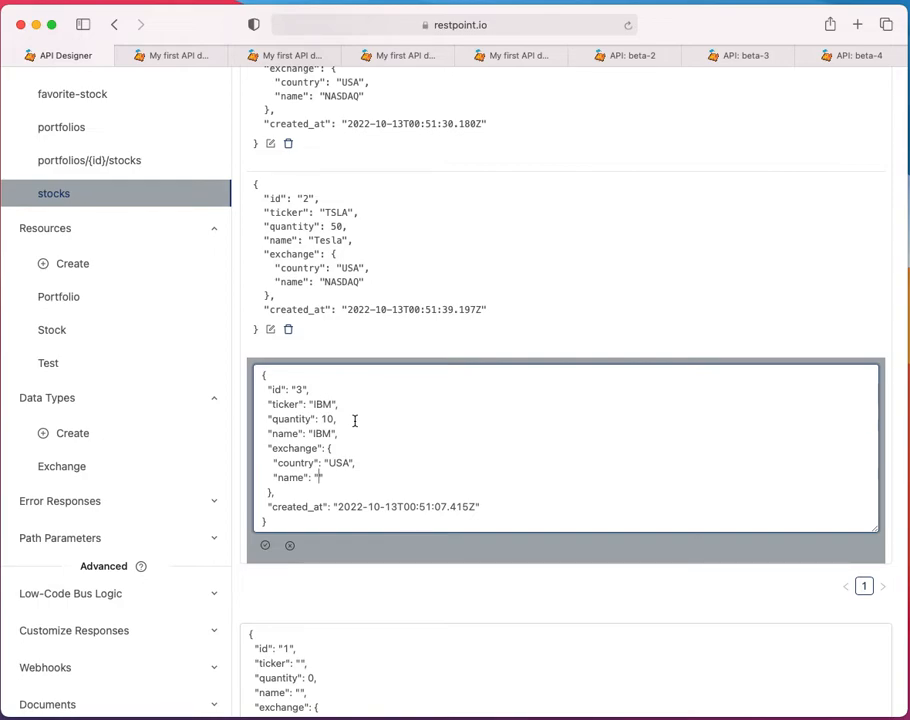
key(super+v)
click(266, 548)
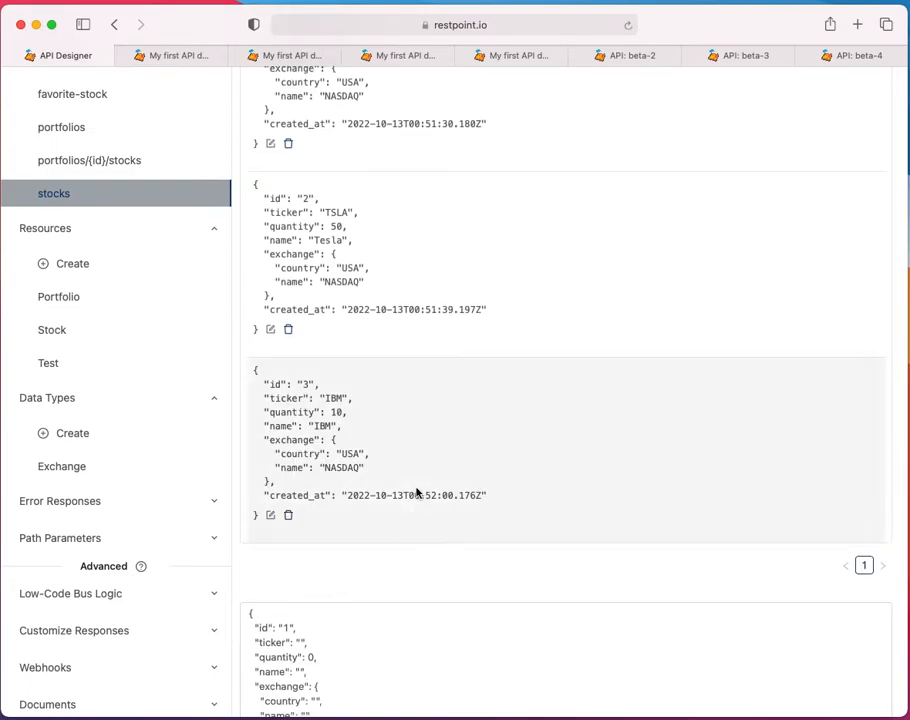
From the API paths overview, deploy the API with all paths and the description "Added exchange to stock"
scroll(447, 404, up, 3)
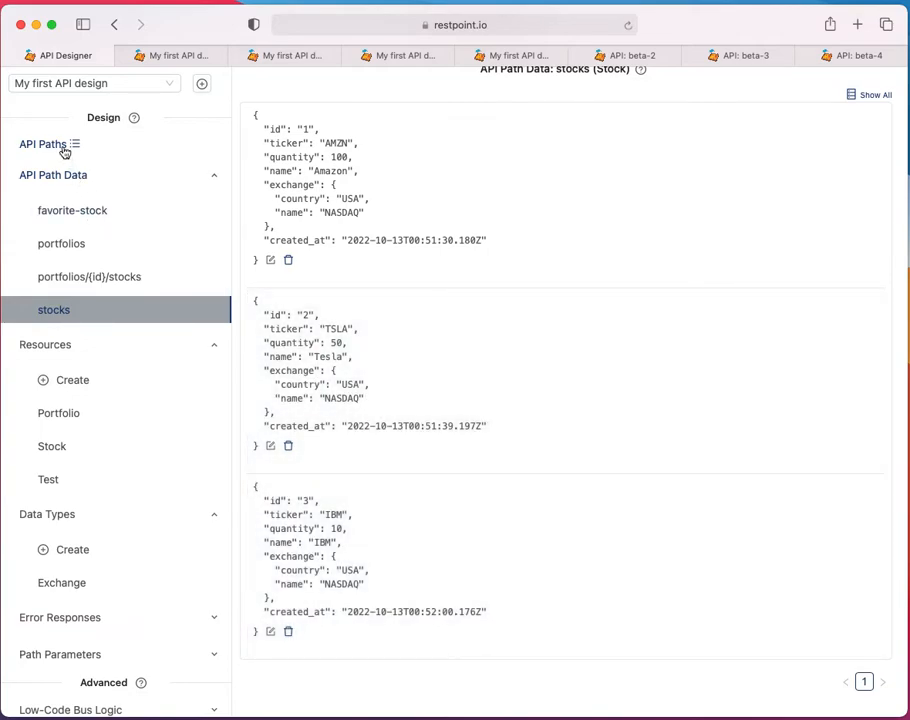
click(65, 145)
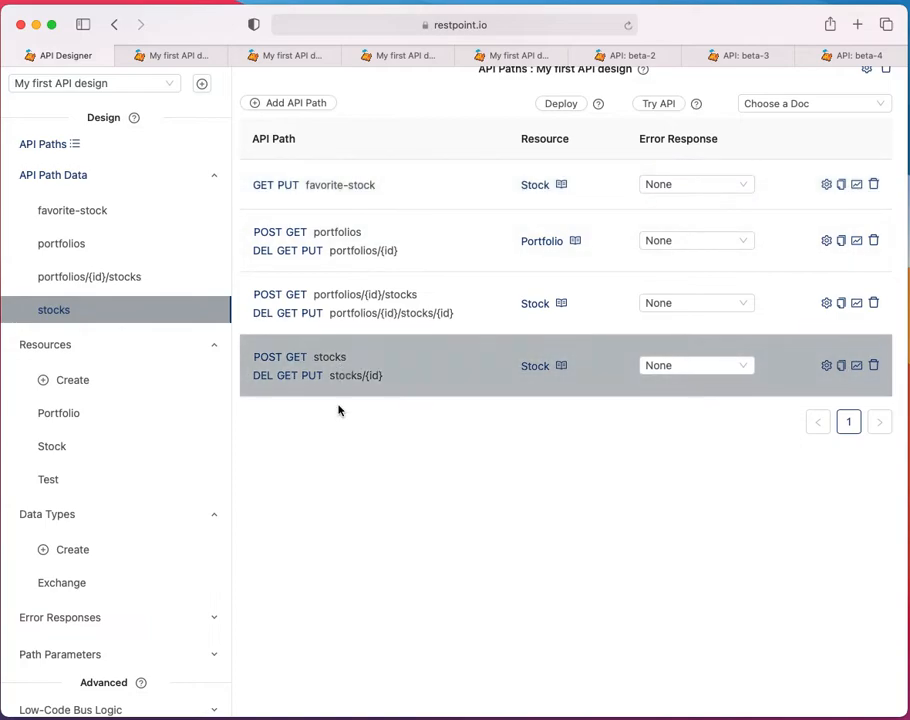
scroll(419, 294, up, 2)
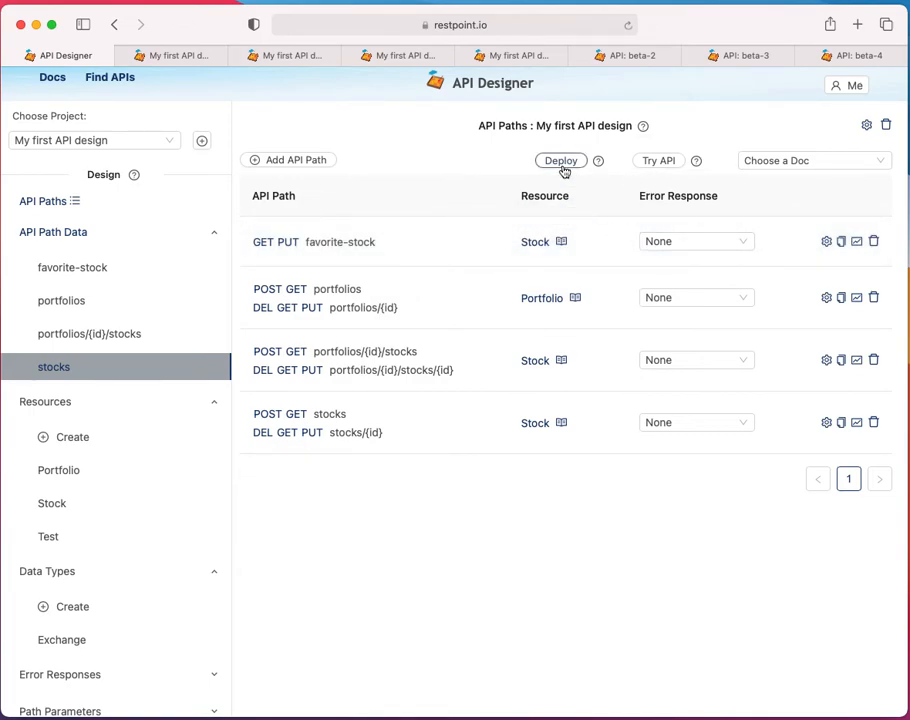
click(562, 162)
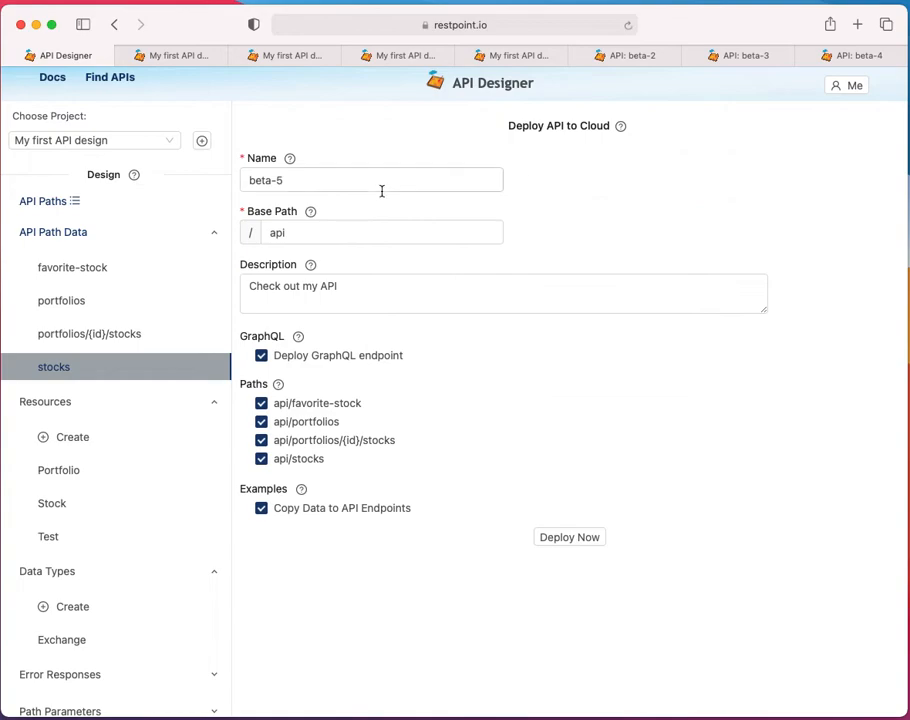
triple_click(328, 290)
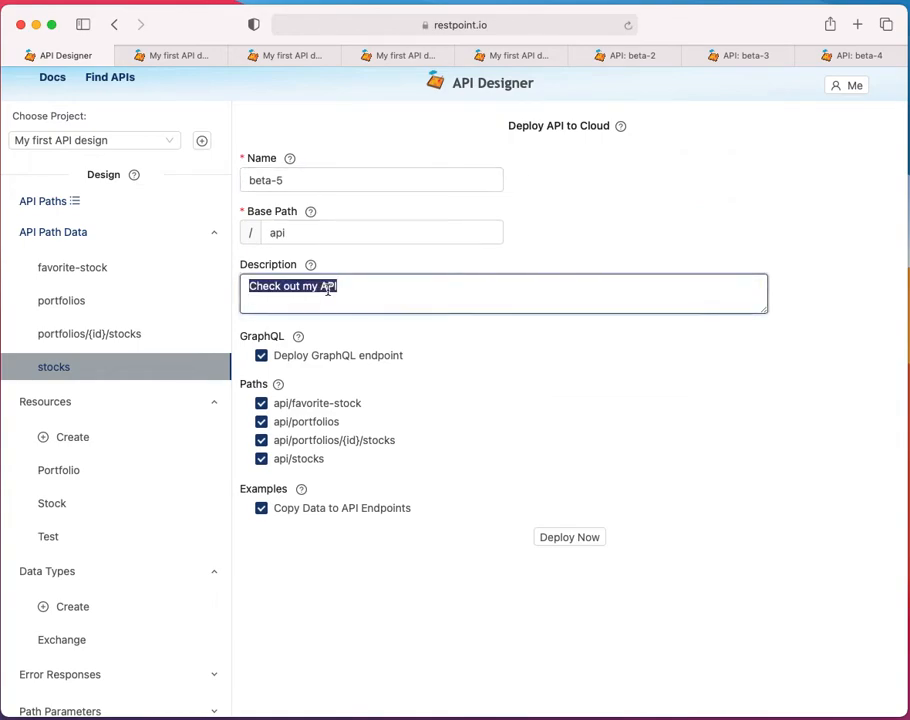
text(Added)
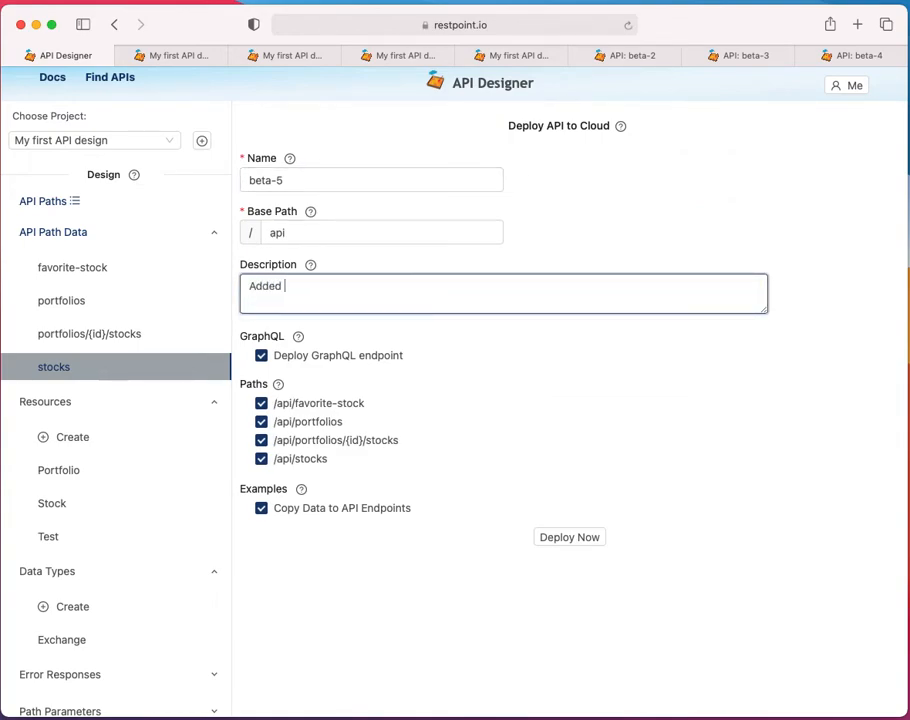
text( exchange to stock)
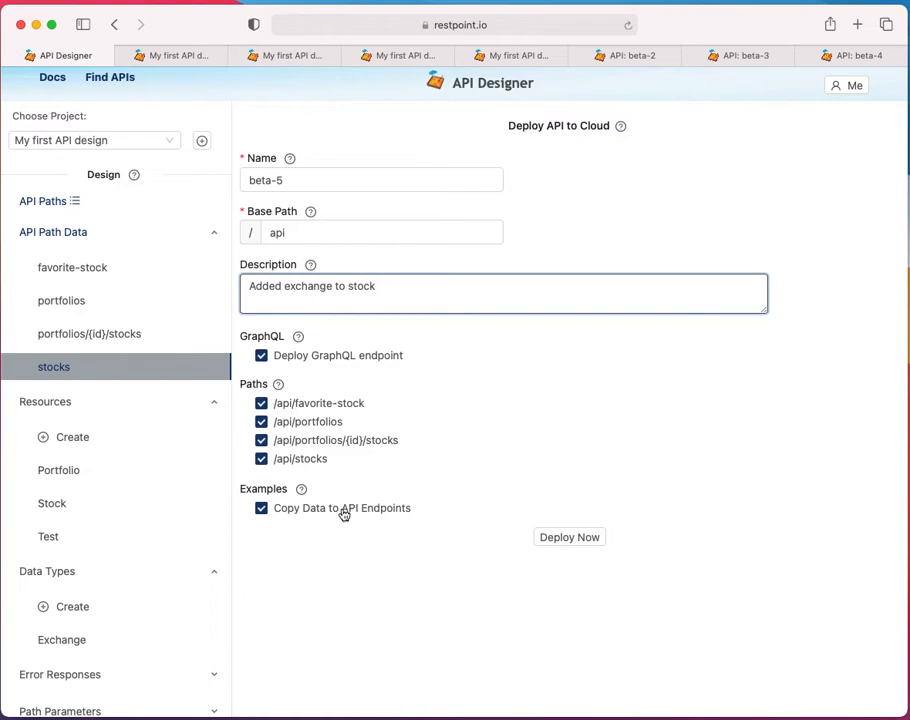
click(580, 540)
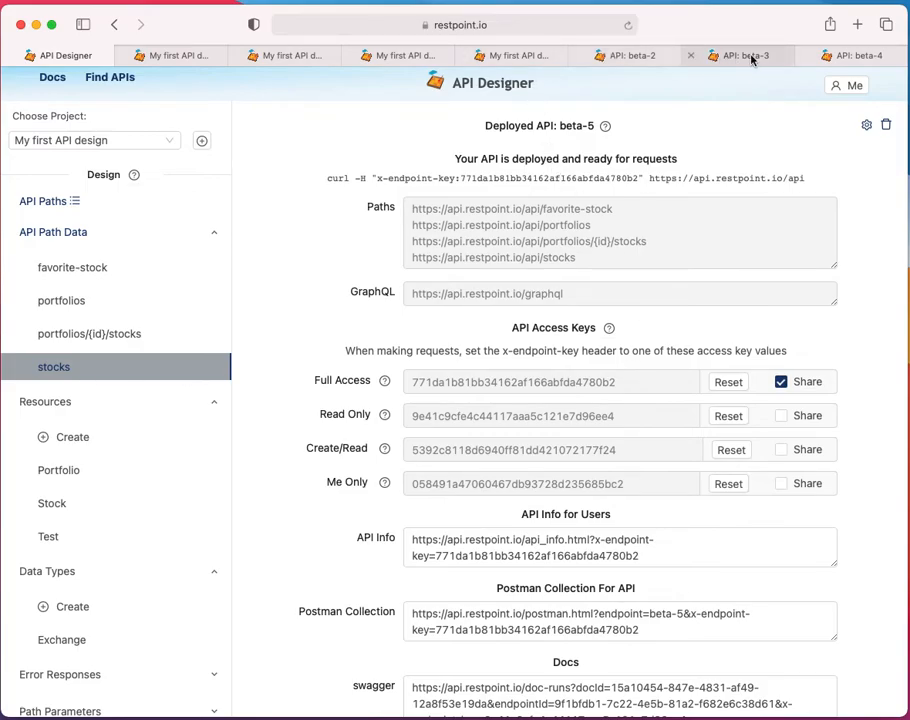
Copy the deployed API's SwaggerUI documentation URL, including its access key, and open it in a new browser tab
scroll(400, 270, down, 5)
scroll(552, 371, down, 4)
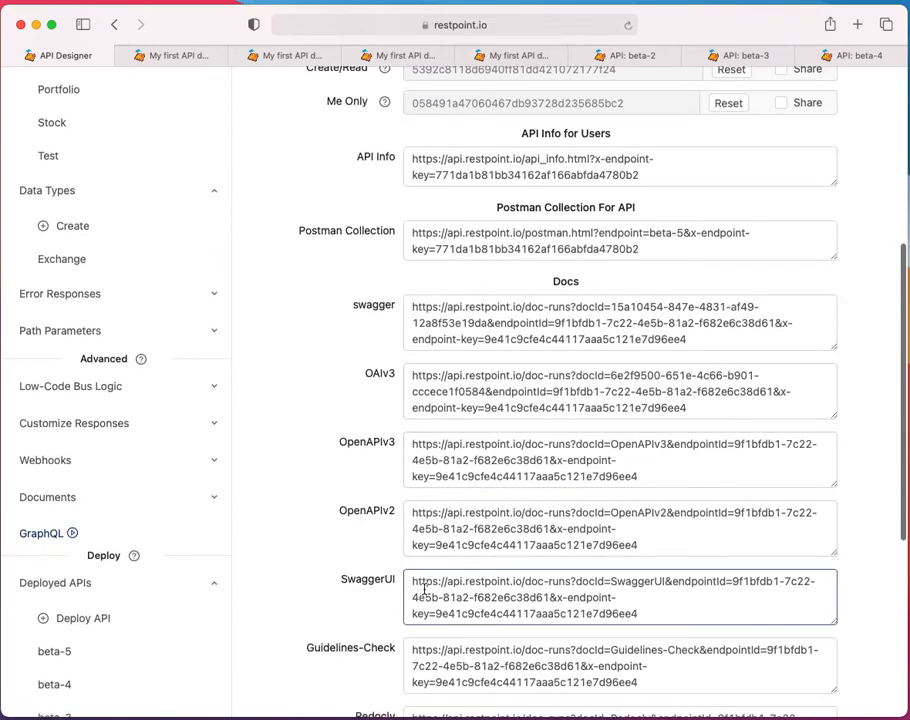
double_click(422, 583)
shift+click(641, 611)
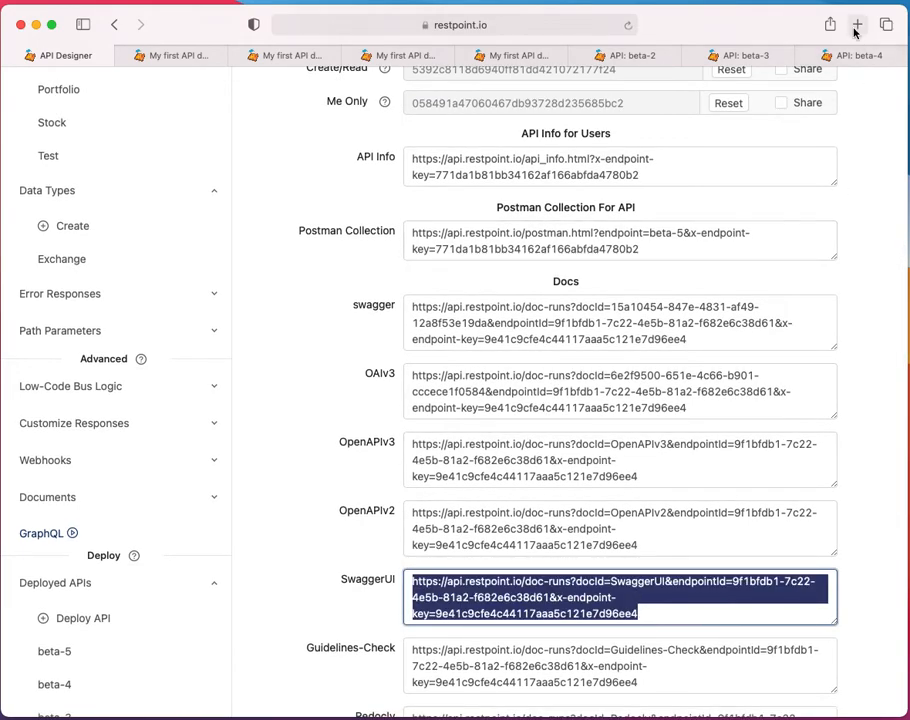
key(super+t)
key(super+v)
key(Return)
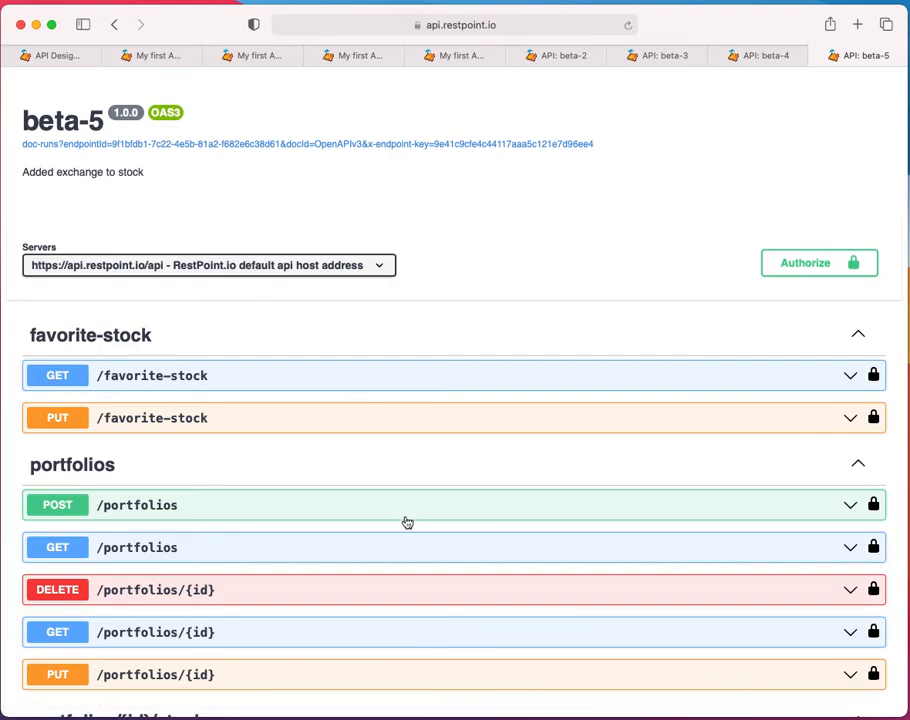
Try out and execute the GET /stocks request, and examine the exchange data in the response body
scroll(406, 520, down, 10)
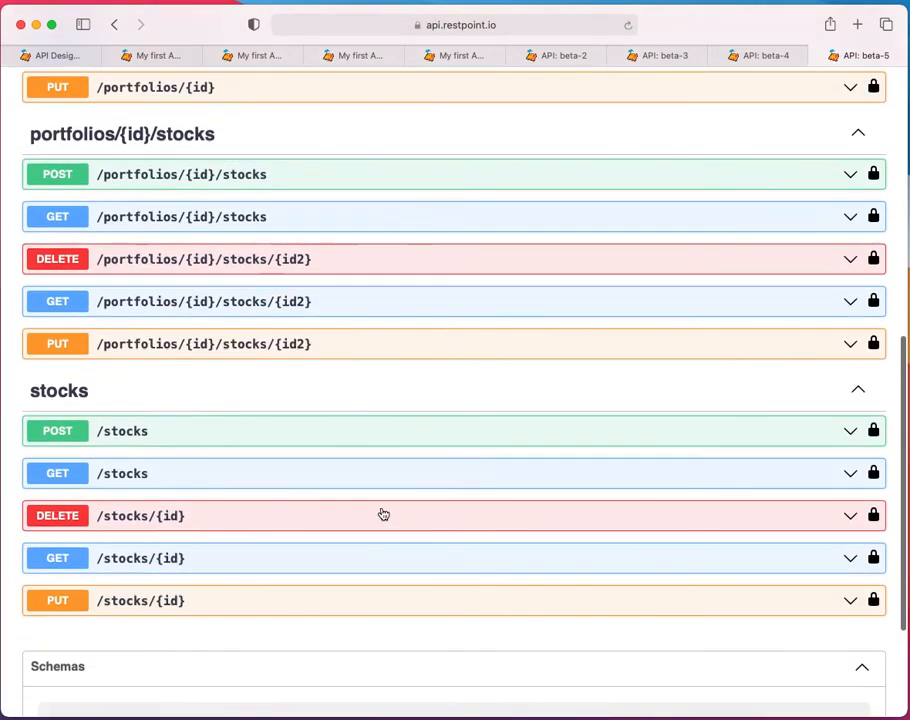
click(292, 476)
click(826, 508)
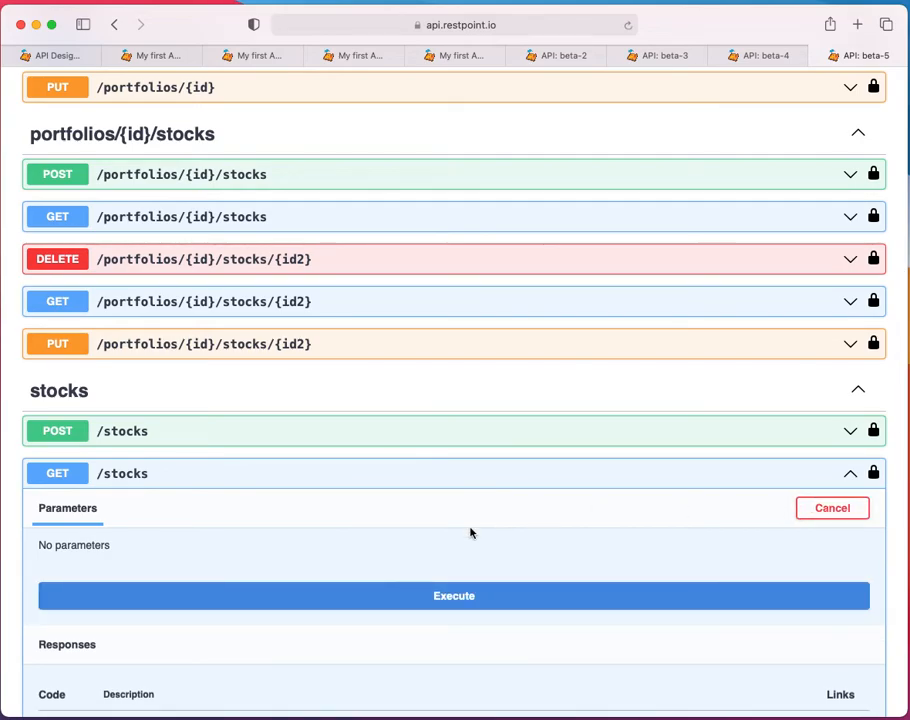
click(463, 595)
scroll(500, 530, down, 3)
scroll(529, 491, down, 5)
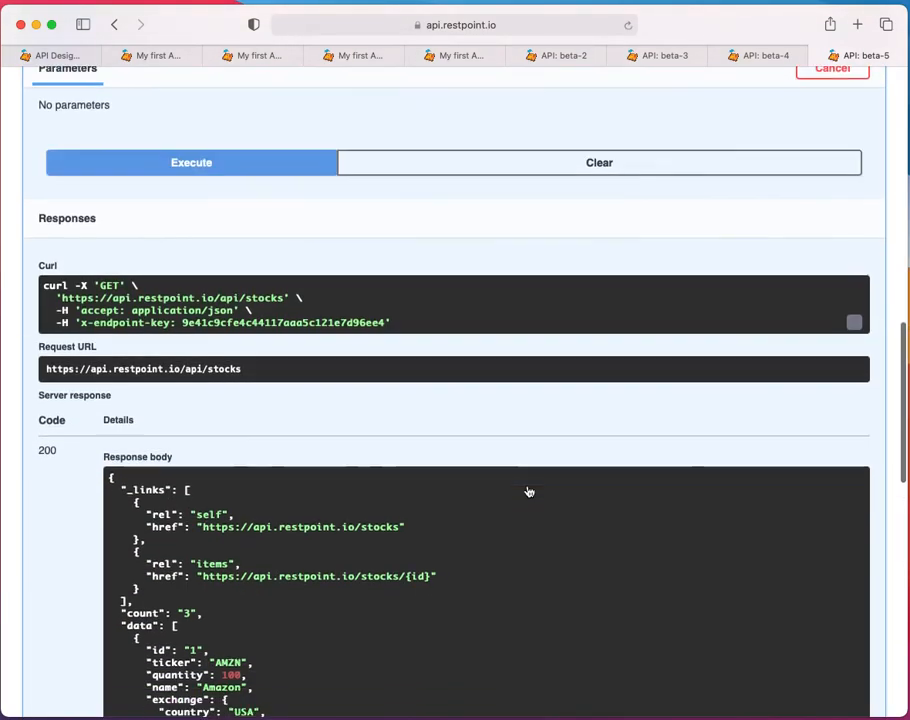
scroll(529, 490, down, 3)
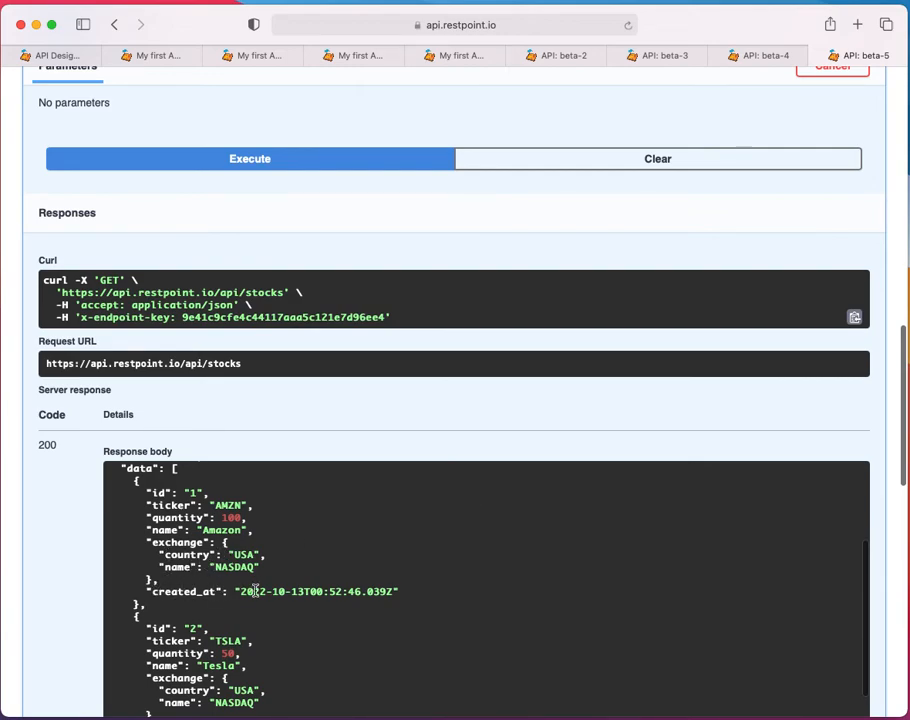
scroll(243, 663, down, 2)
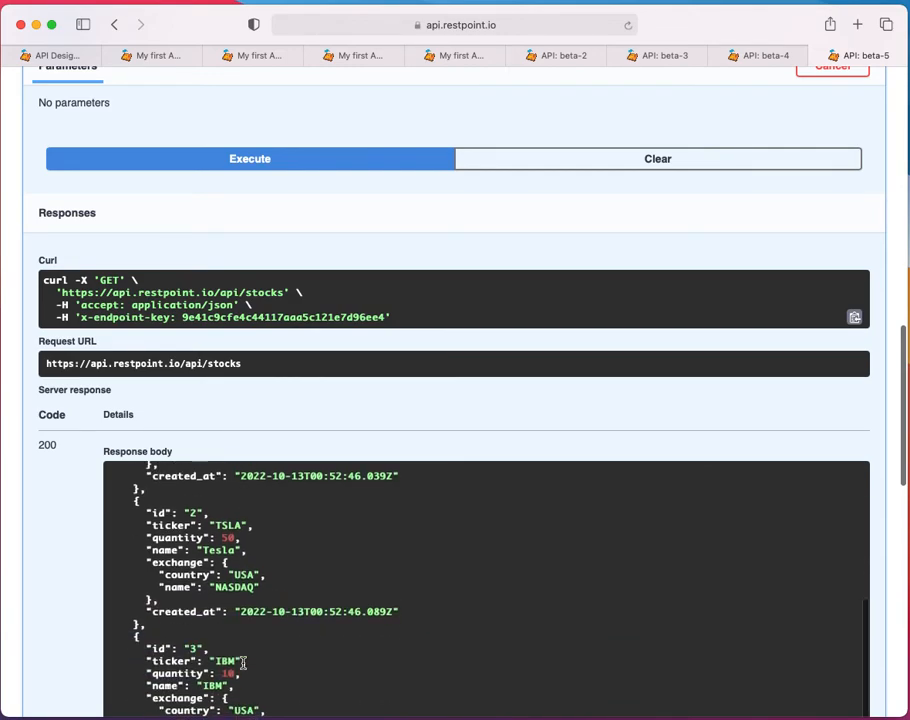
scroll(353, 614, up, 5)
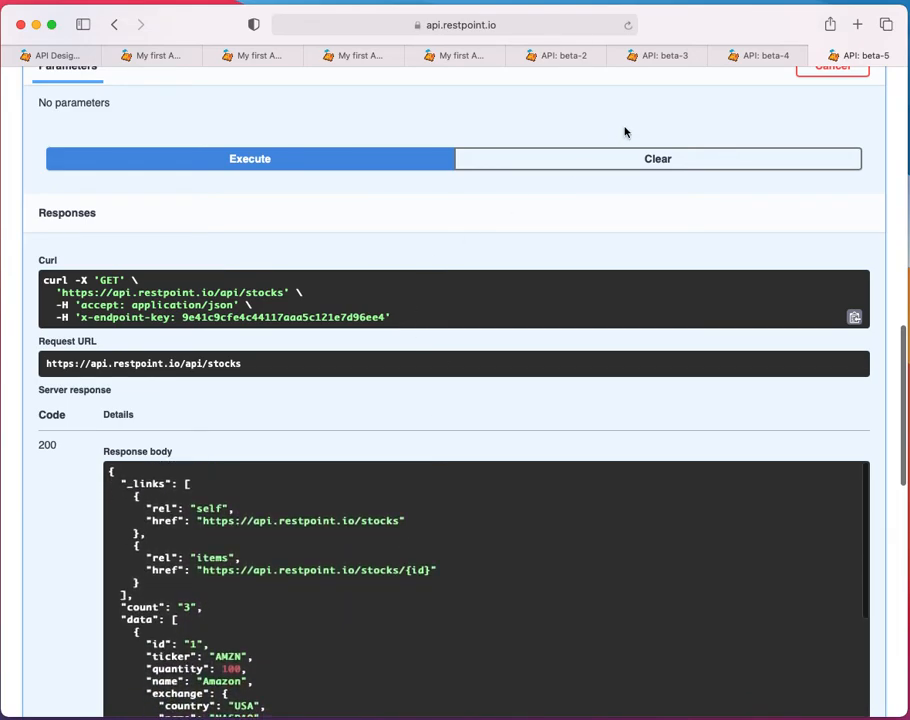
Return to the API Designer and look over the deployed API's endpoints, access settings and documentation links
click(62, 55)
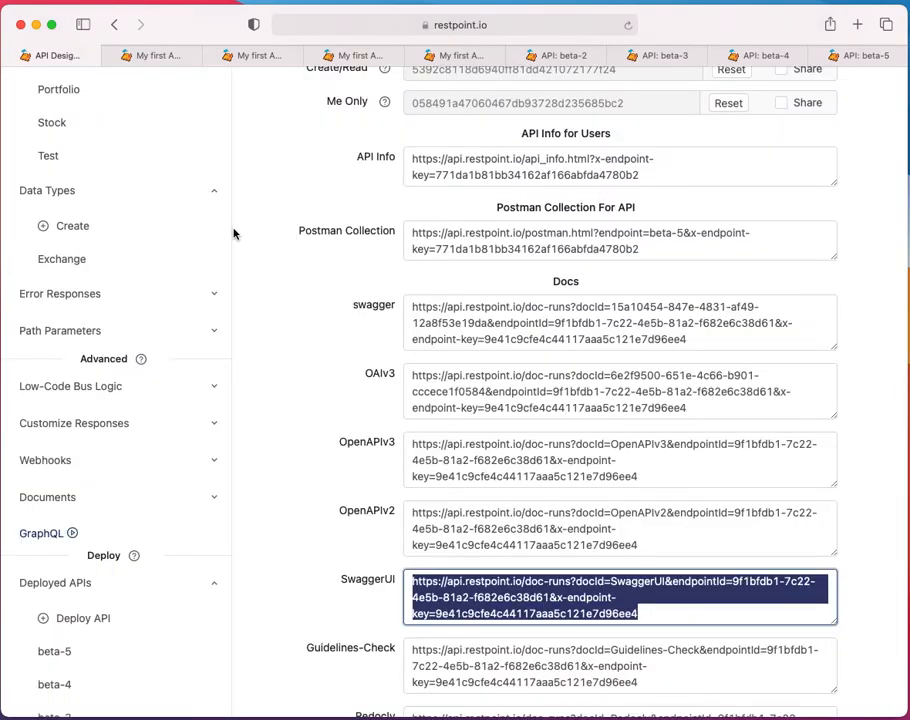
scroll(300, 320, up, 3)
scroll(311, 332, up, 2)
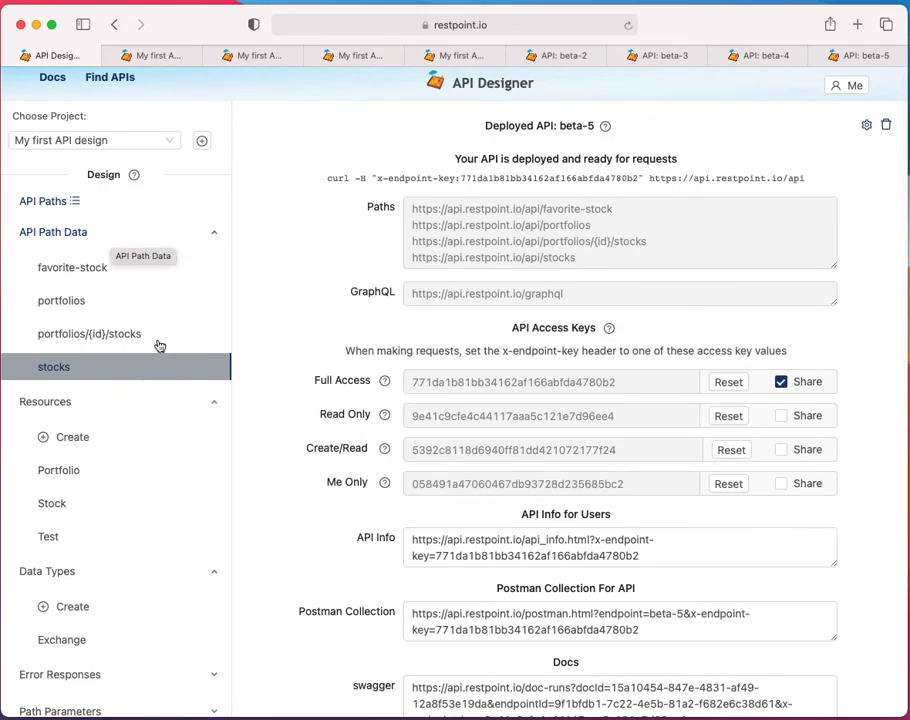
scroll(160, 360, down, 3)
scroll(168, 385, down, 1)
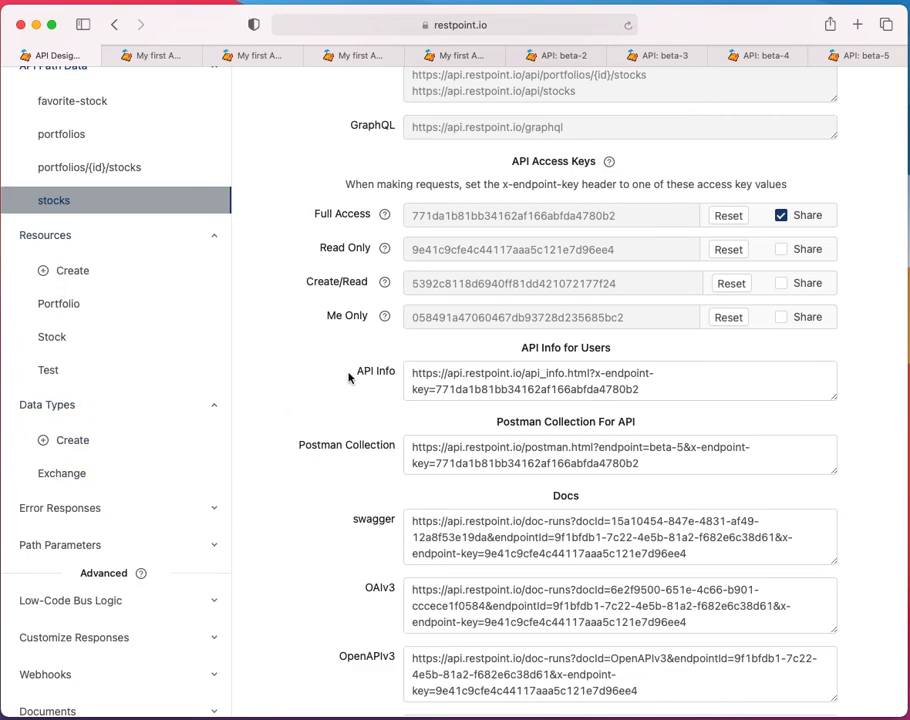
scroll(349, 378, up, 2)
scroll(283, 400, up, 6)
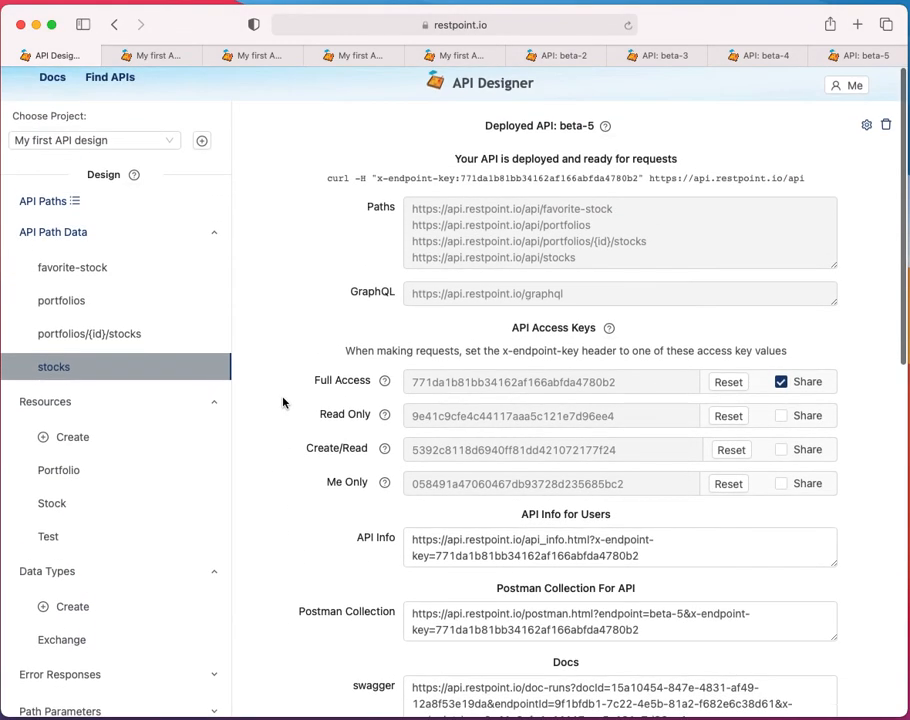
scroll(283, 400, down, 5)
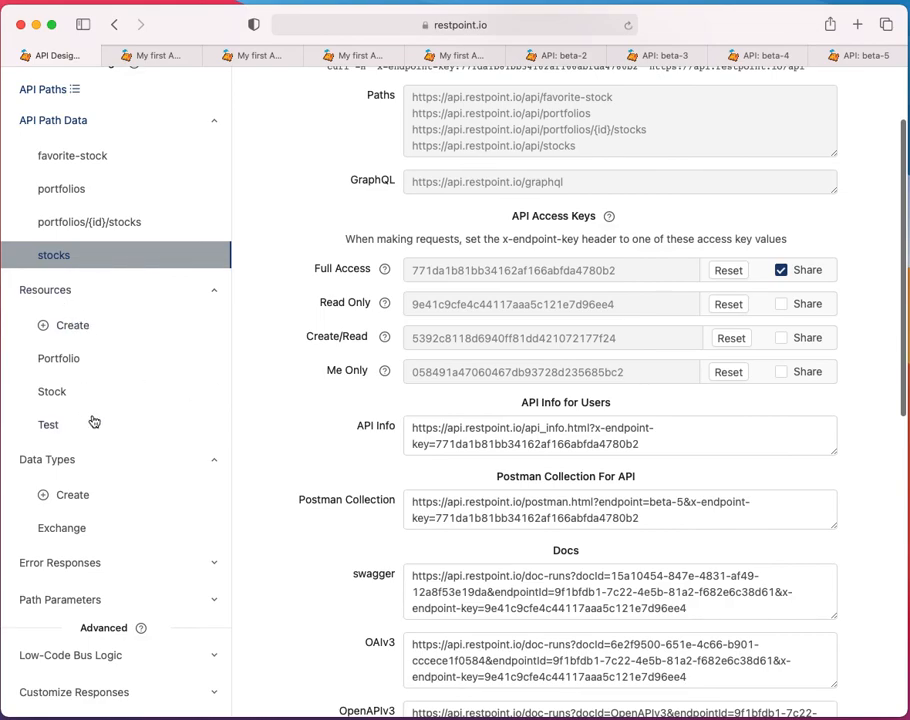
scroll(302, 561, up, 5)
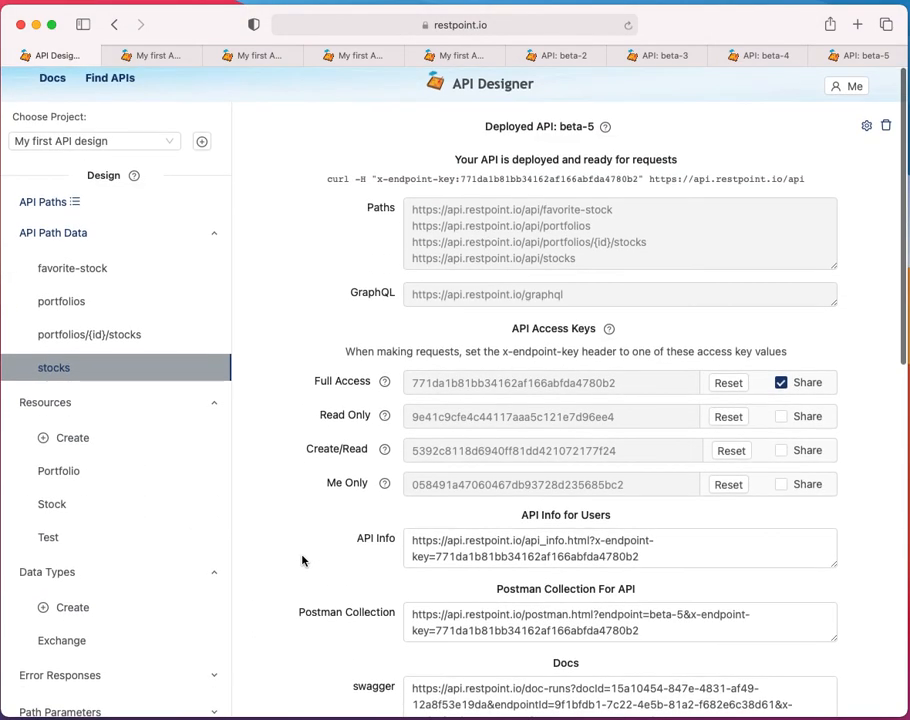